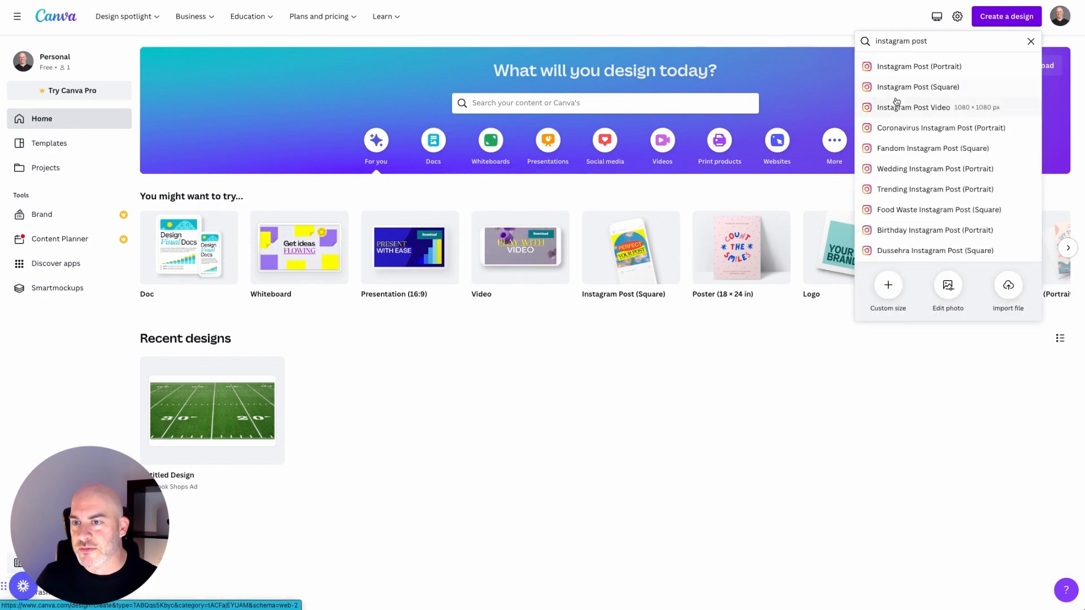
Step: Create a blank Instagram Post (Square) design and dismiss the sticker tip
left_click(895, 88)
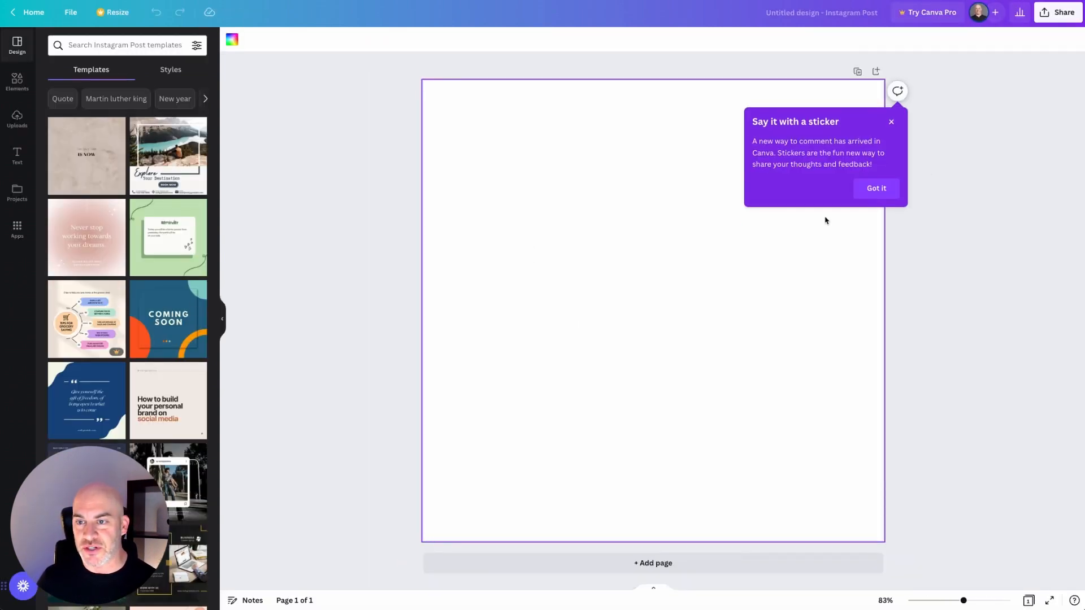
left_click(892, 122)
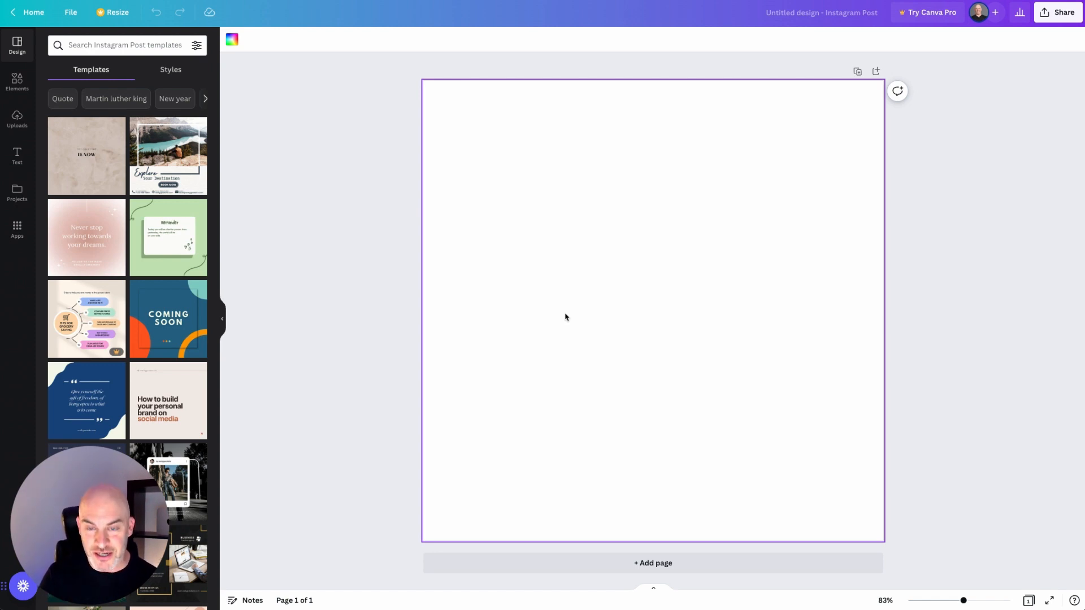
Step: Add a paragraph text box with the default text and move it to the upper part of the page
key("t")
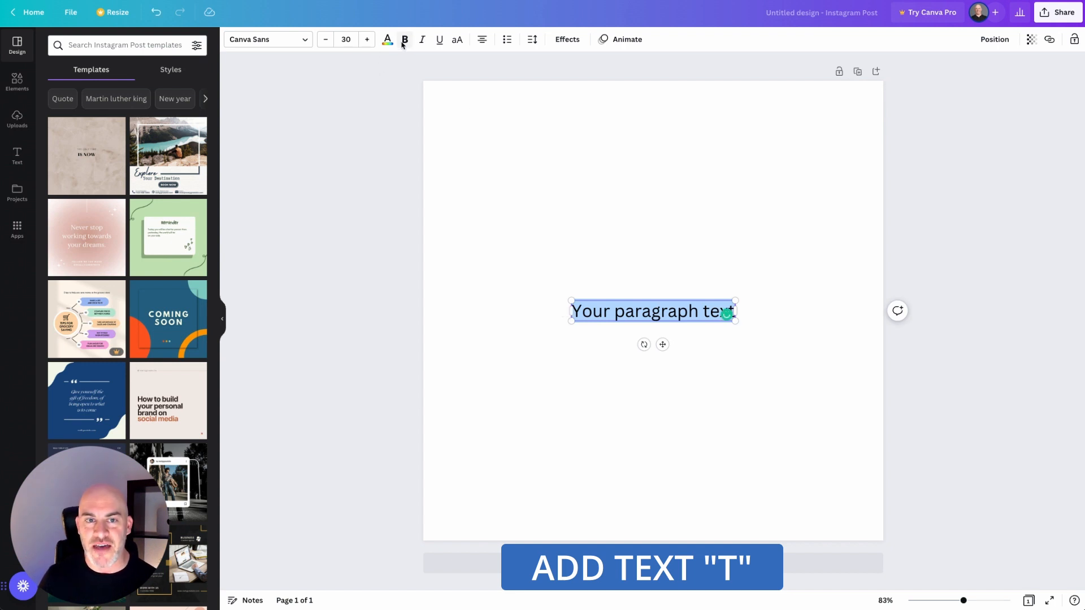
left_click(11, 155)
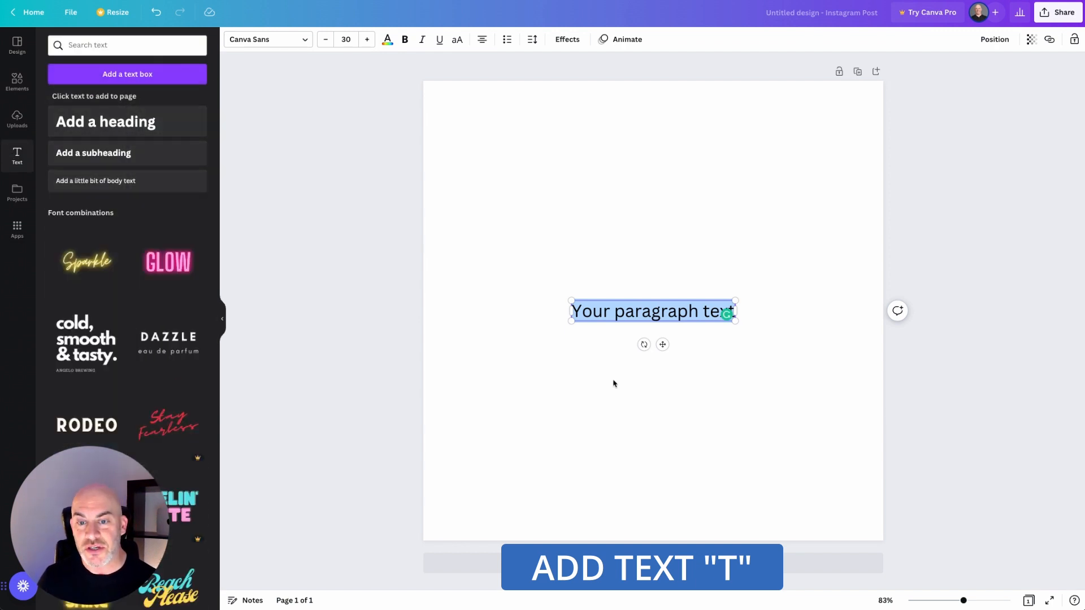
left_click(619, 314)
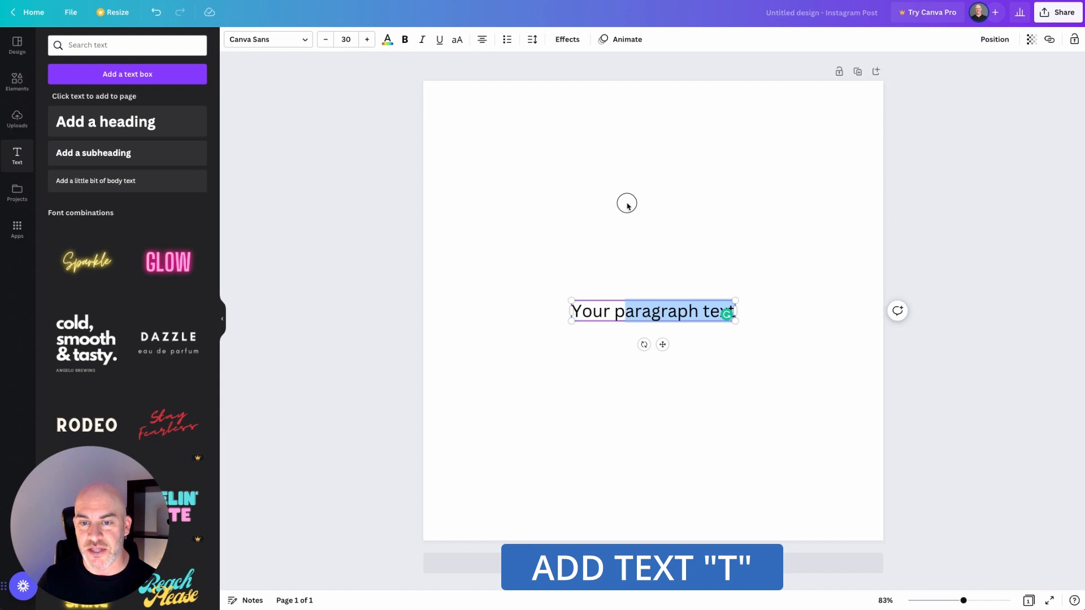
left_click_drag(611, 315, 600, 172)
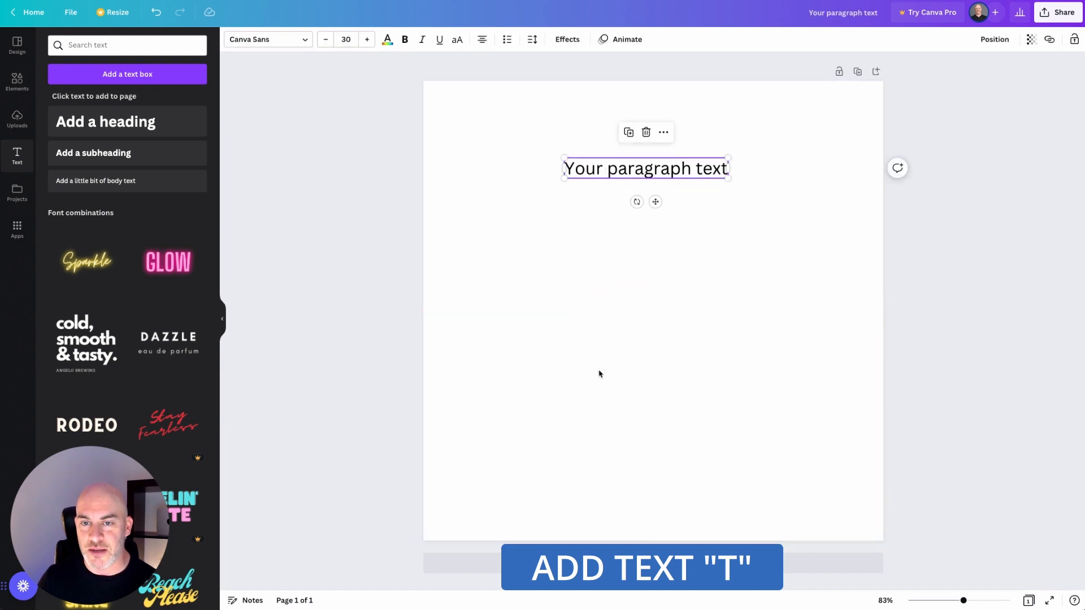
left_click(590, 282)
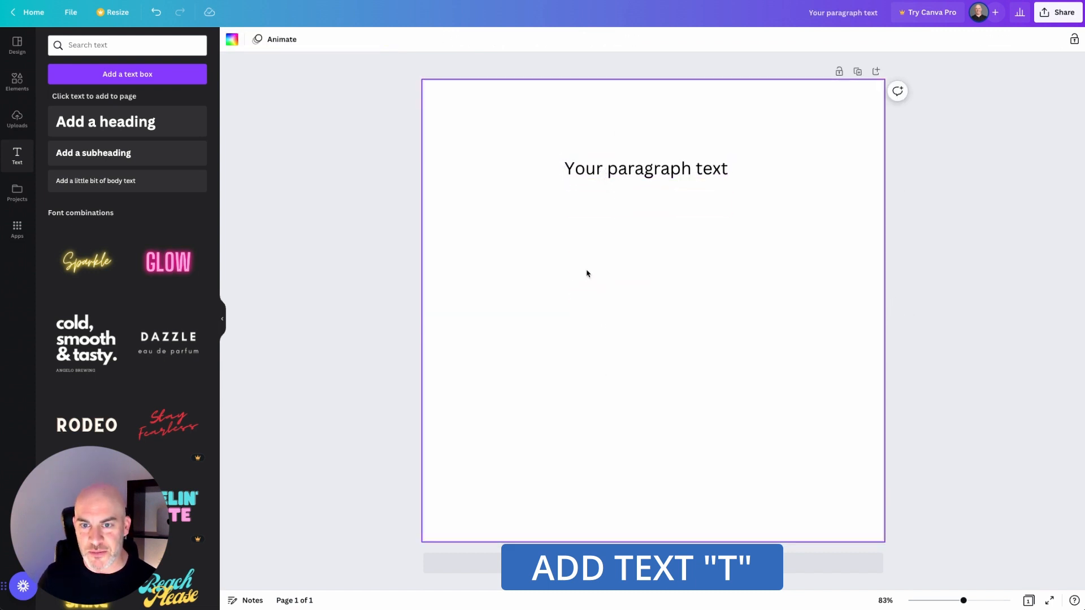
Step: Add another default paragraph text box in the middle of the page
key("t")
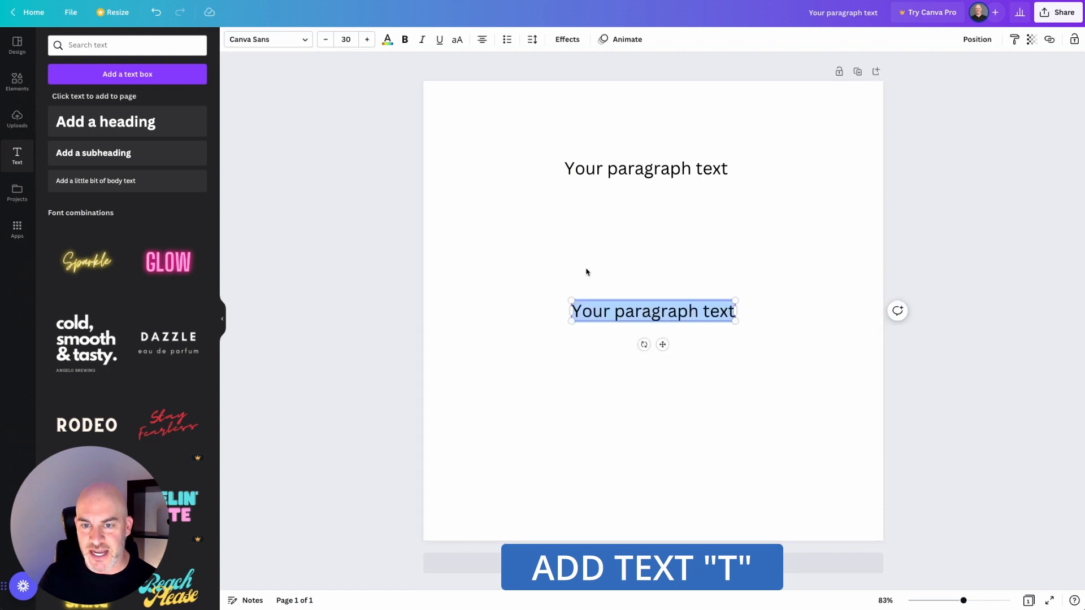
left_click(588, 369)
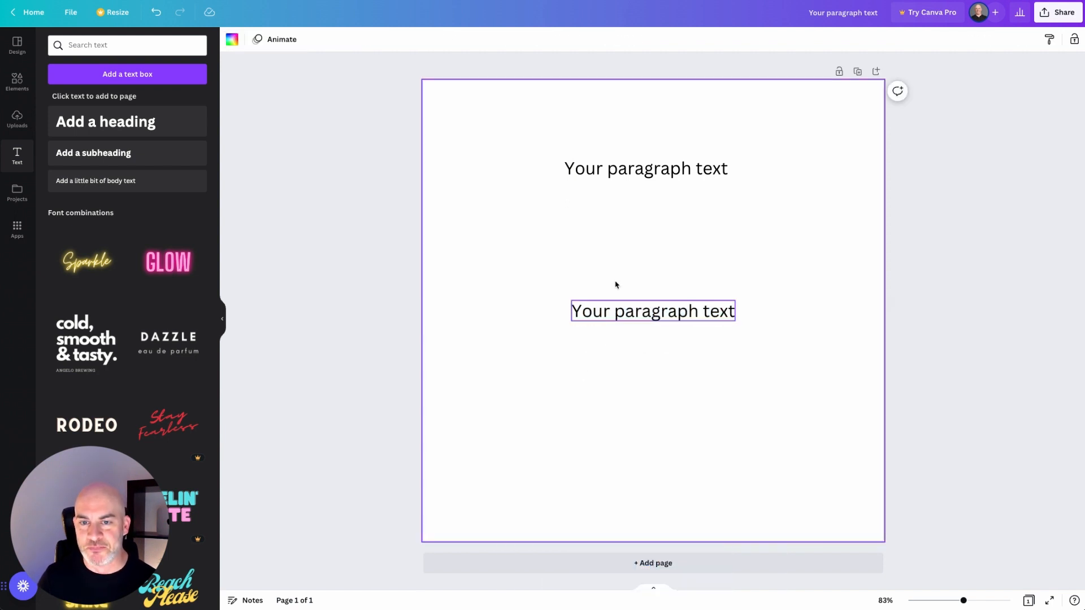
Step: Copy the upper text box, paste a duplicate and place it near the page's left edge, just above the middle text
left_click(620, 171)
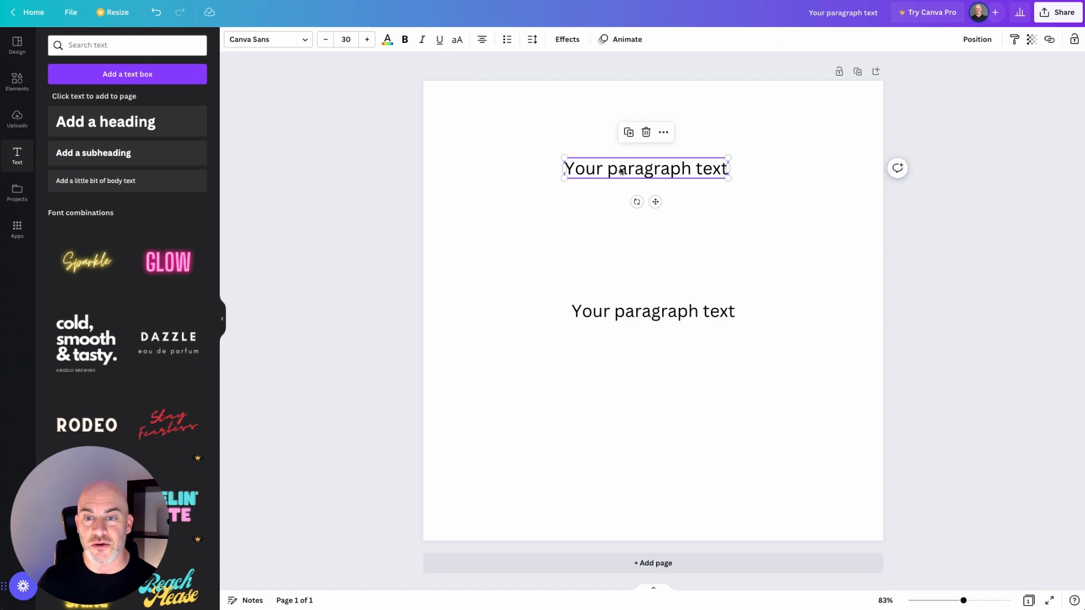
key("super+c")
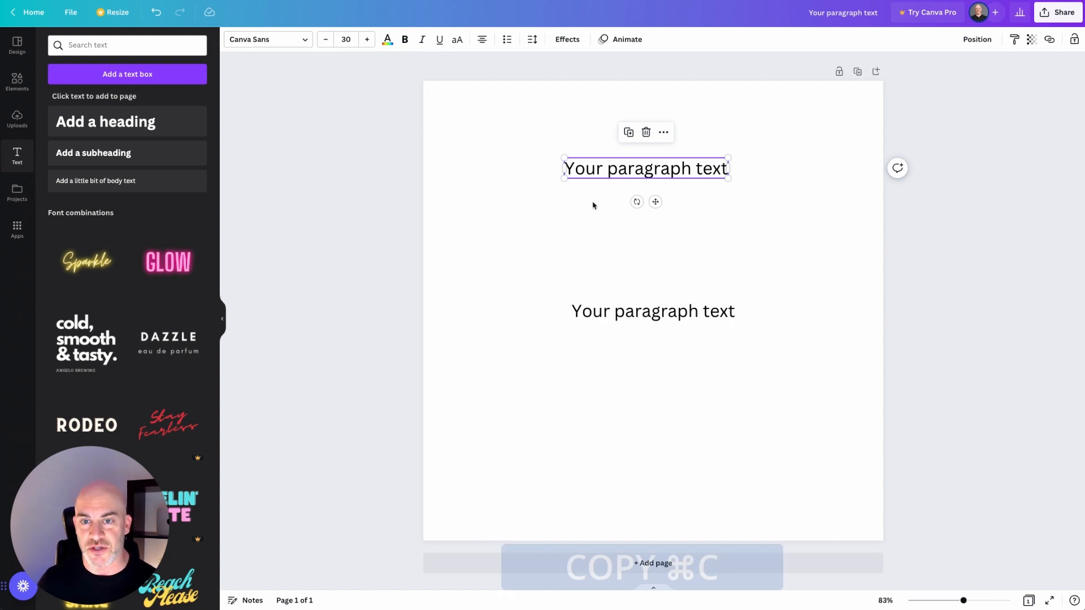
left_click(529, 233)
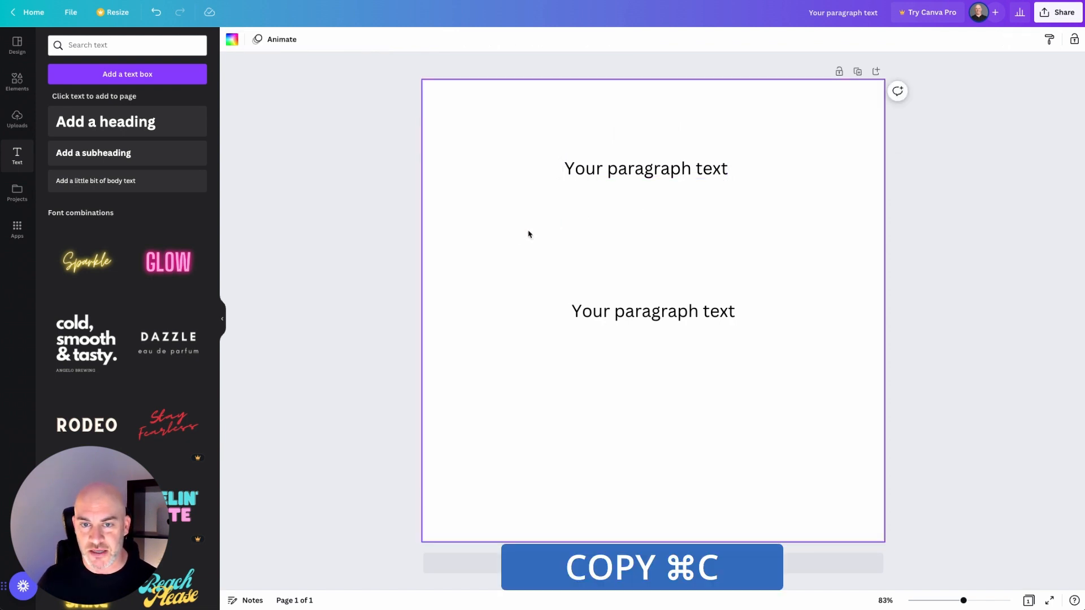
key("super+v")
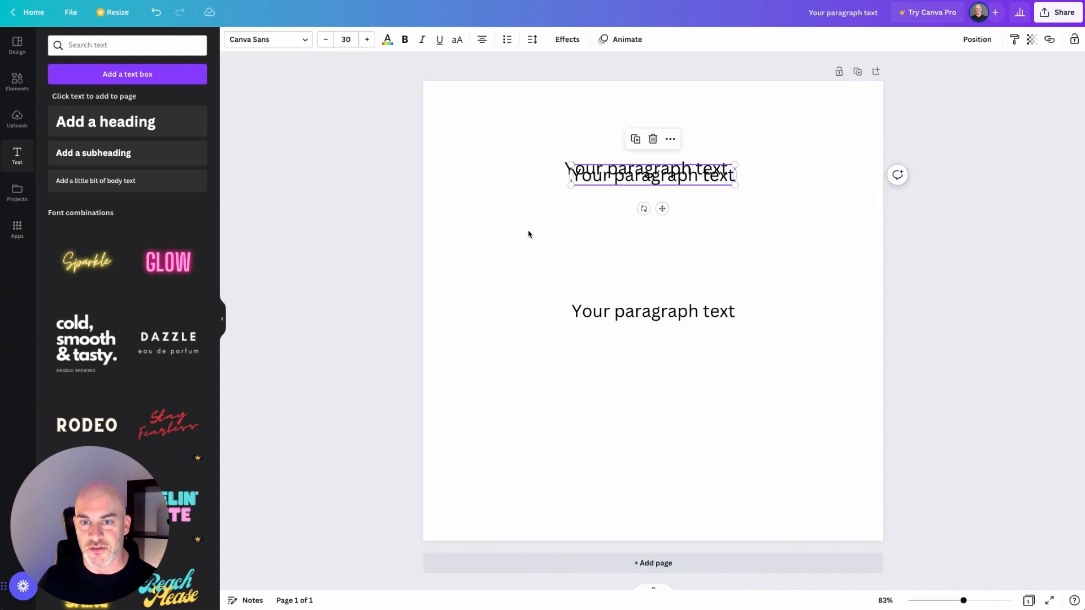
left_click_drag(621, 182, 495, 277)
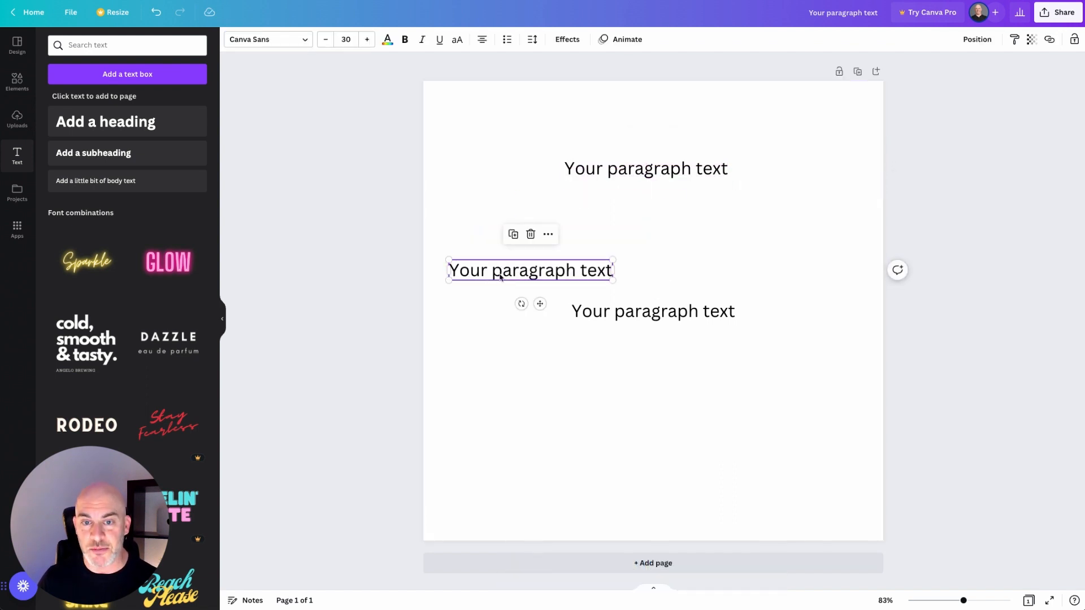
Step: Cut the pasted duplicate and delete the upper text box, keeping only the middle one
key("super+x")
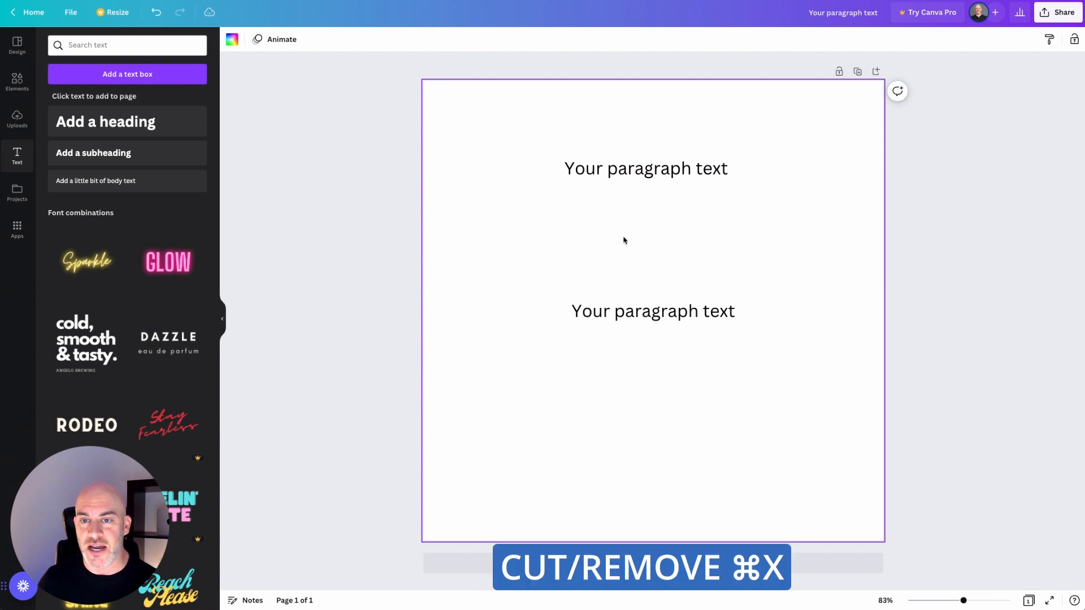
left_click(637, 172)
key("Delete")
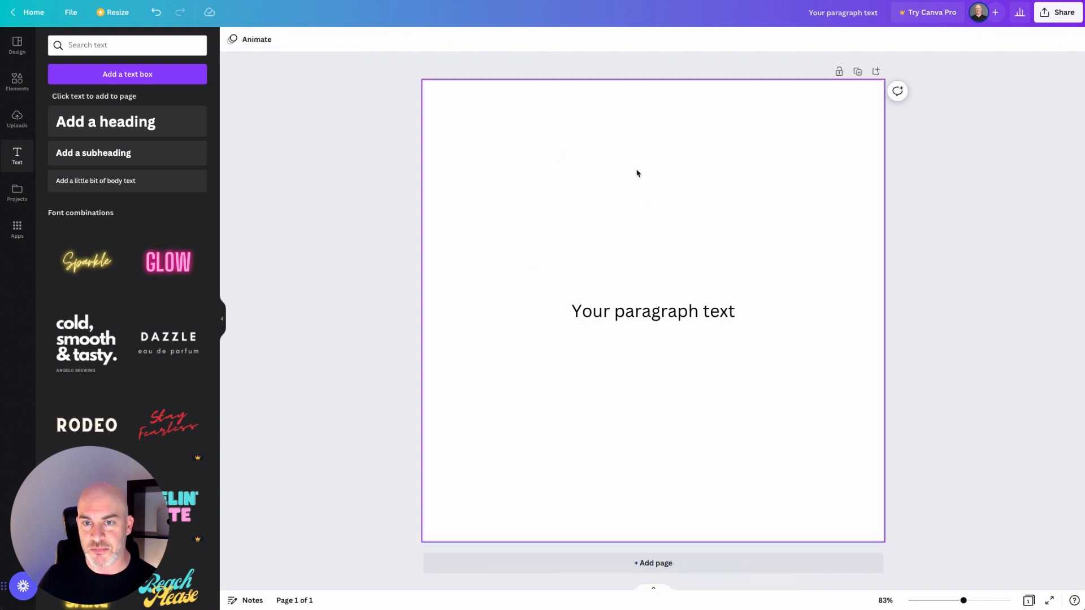
Step: Move the remaining text box to the upper part of the page and enlarge it to about font size 43.6
left_click(594, 310)
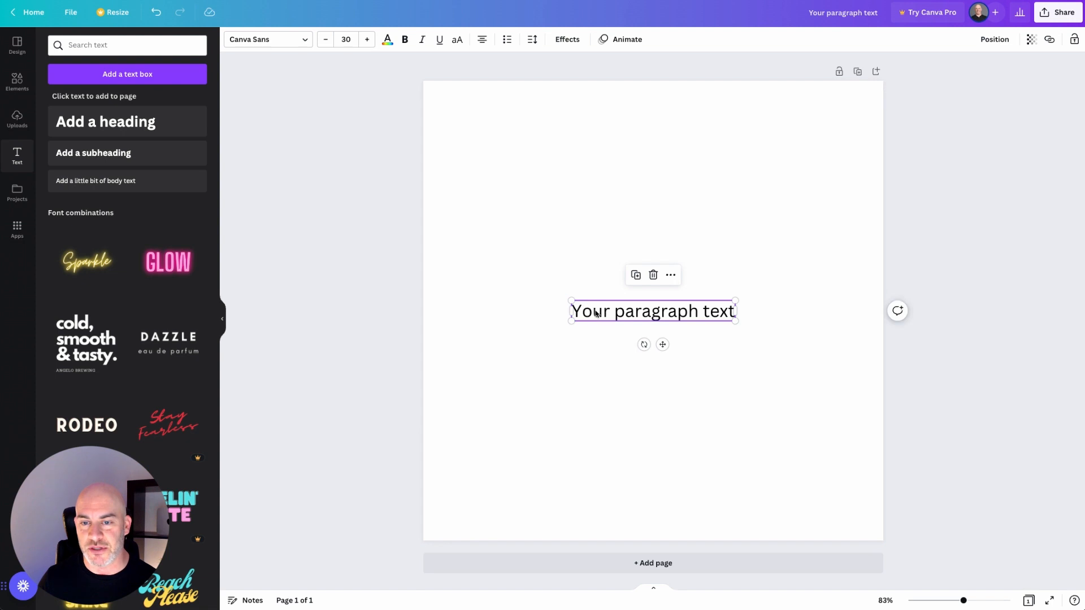
left_click_drag(594, 310, 576, 174)
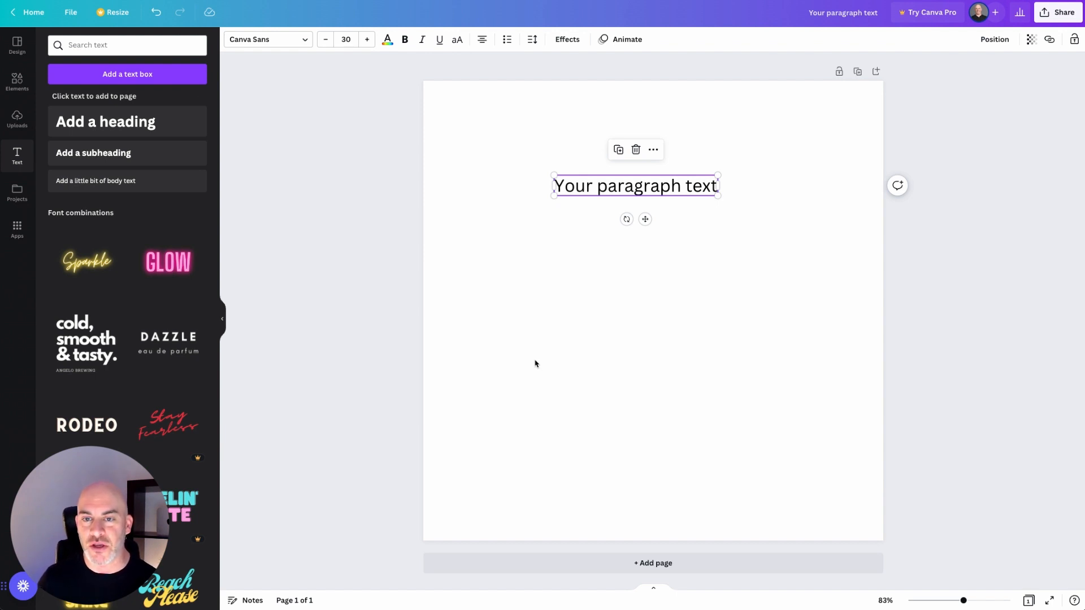
left_click_drag(554, 196, 489, 261)
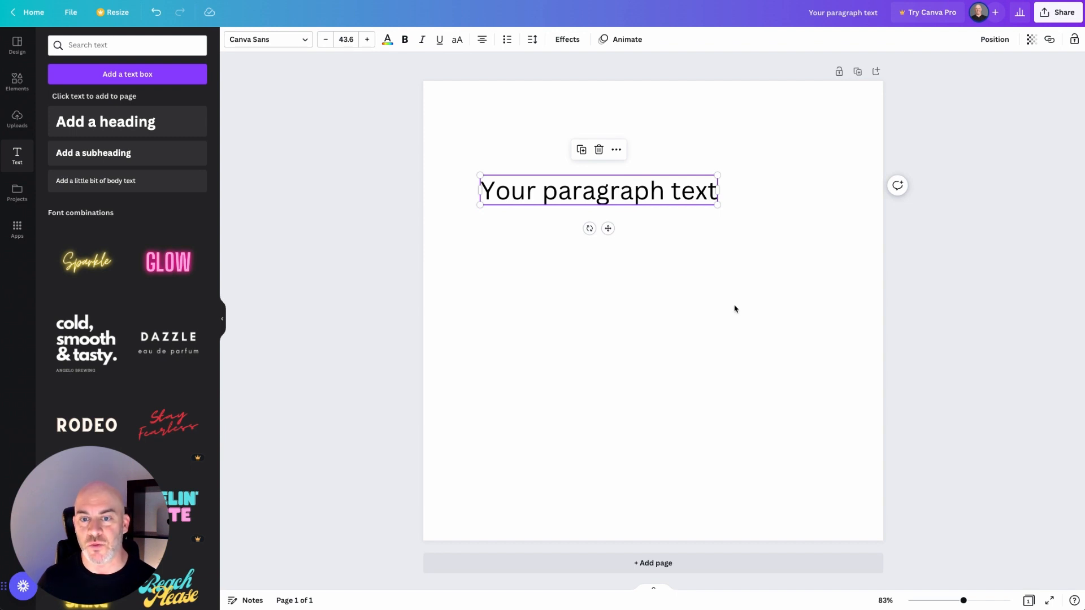
Step: Try bold, italic and underline formatting on the text, removing each format again
key("super+b")
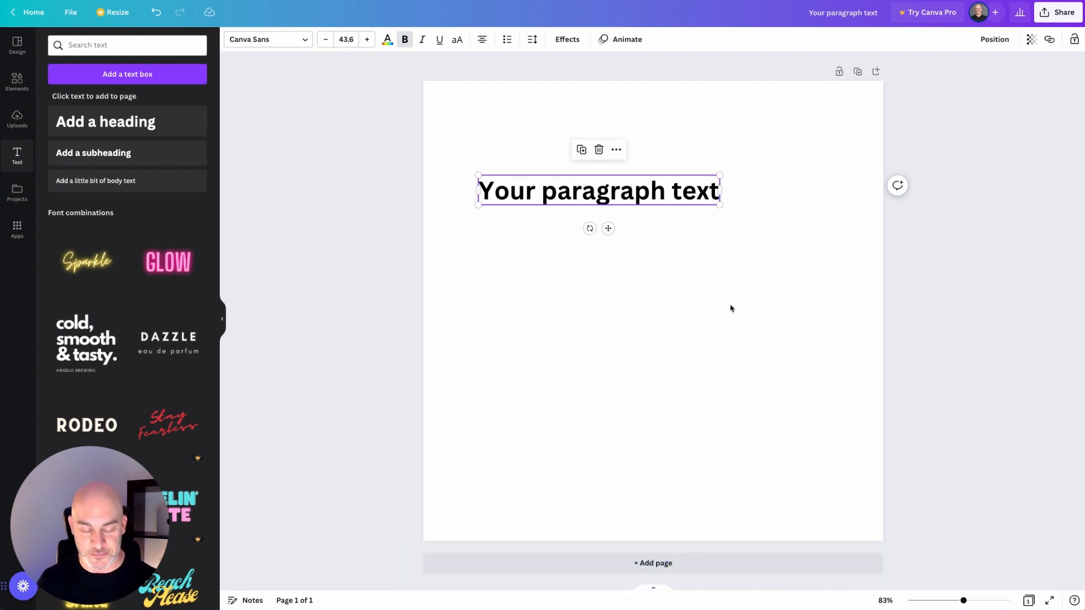
key("ctrl+b")
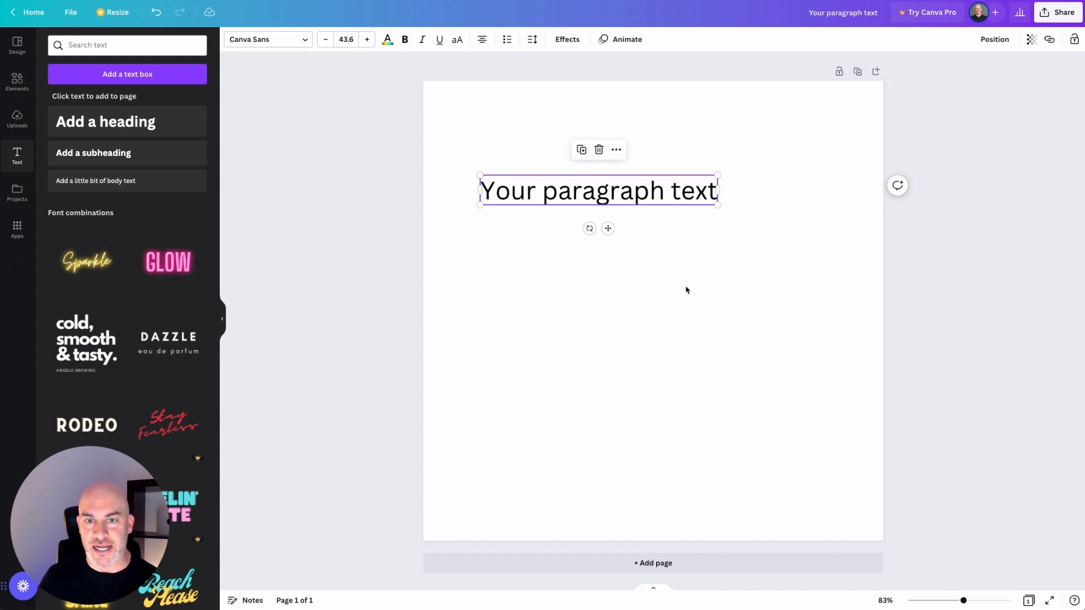
key("ctrl+i")
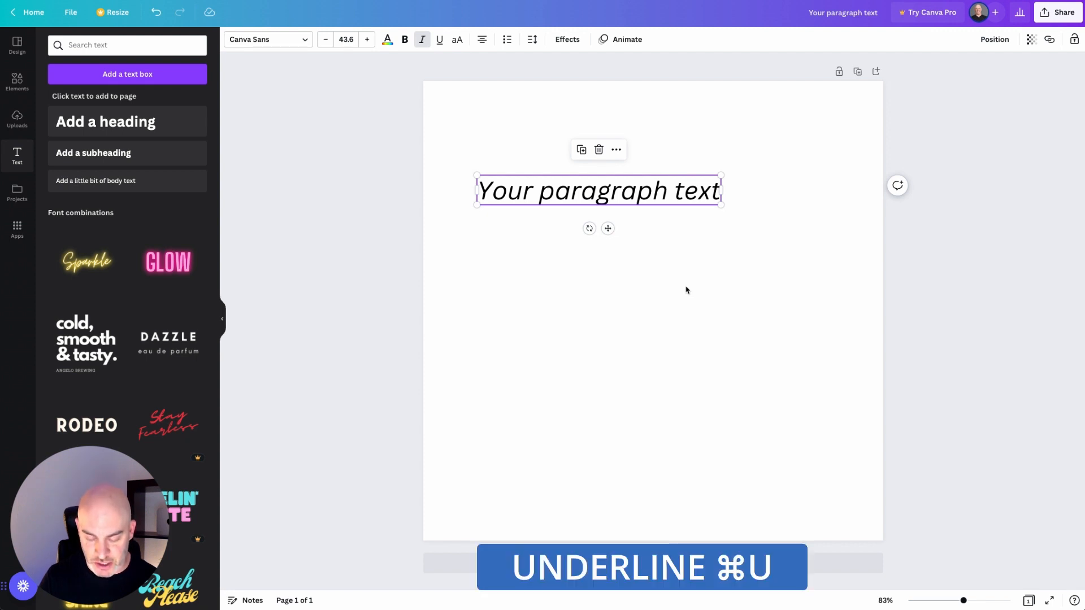
key("ctrl+u")
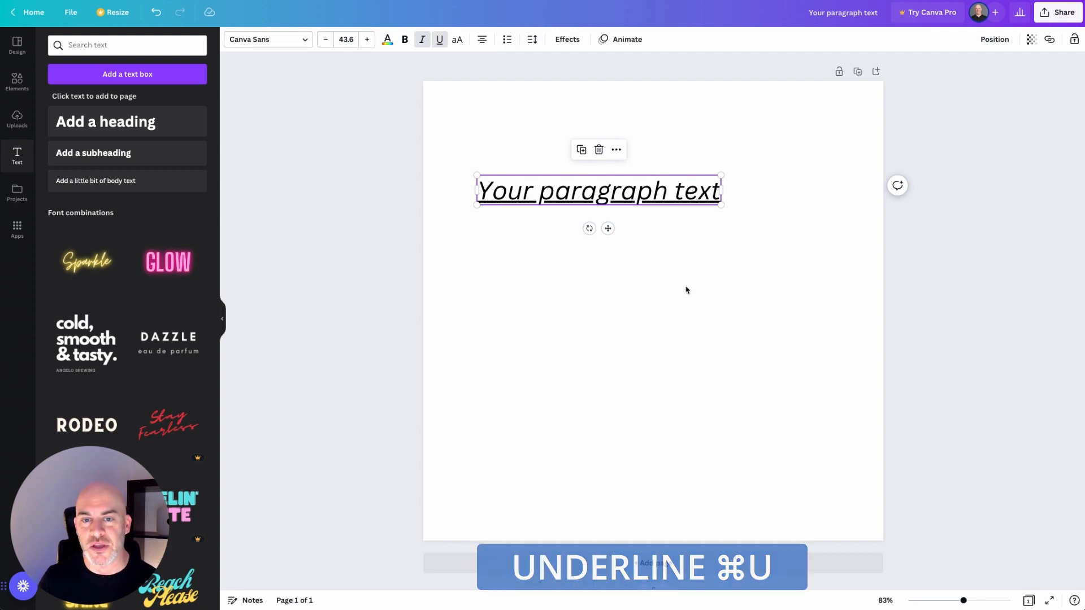
key("ctrl+i")
key("ctrl+u")
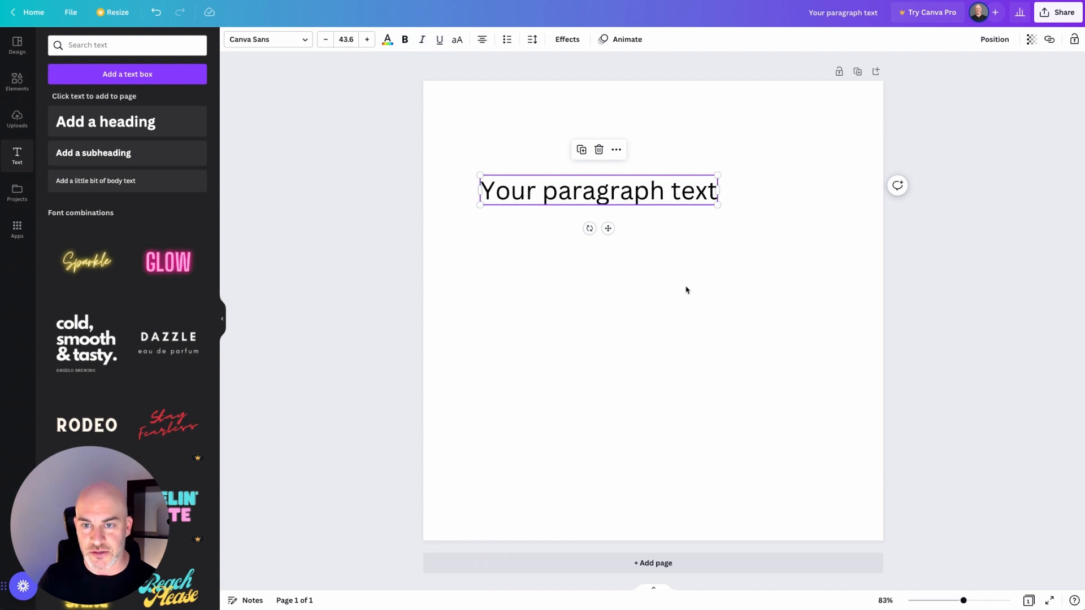
left_click(686, 289)
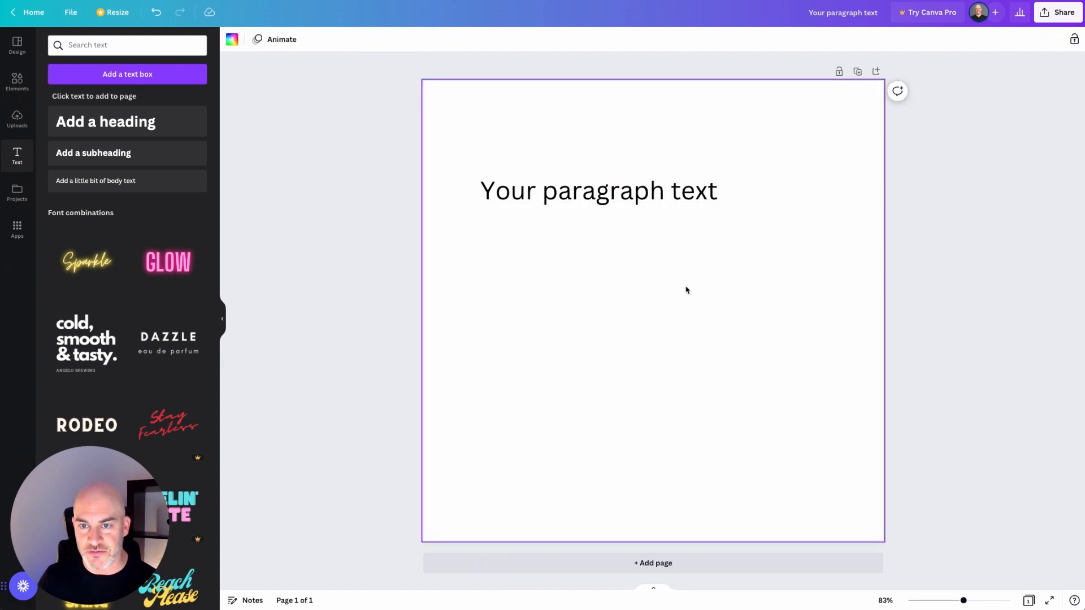
Step: Switch the text to uppercase and back to its original case, and move the text box near the top of the page
left_click(537, 197)
left_click_drag(536, 198, 559, 219)
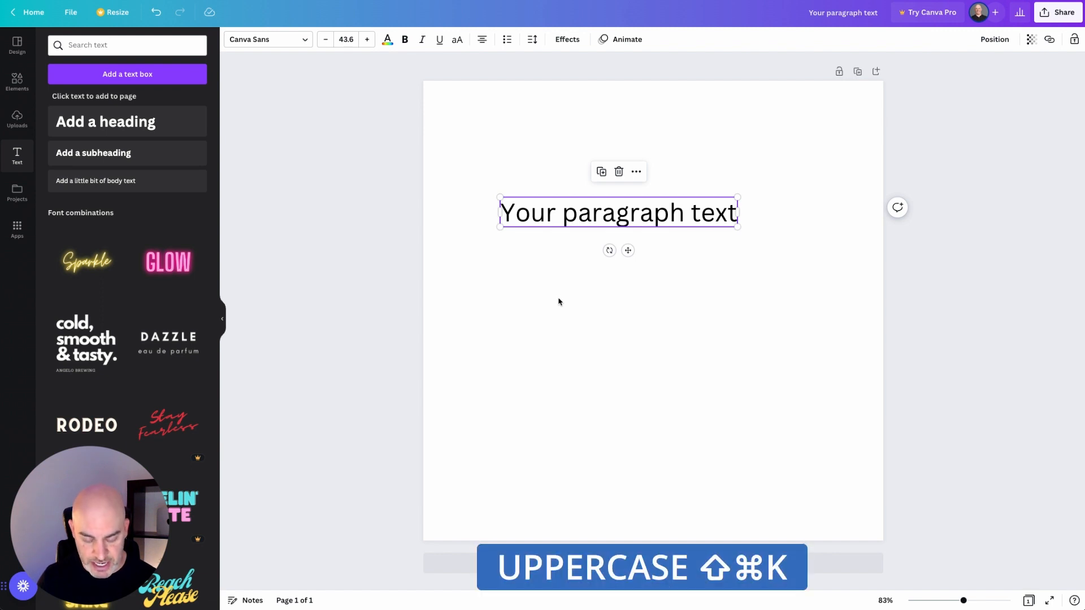
key("shift+super+k")
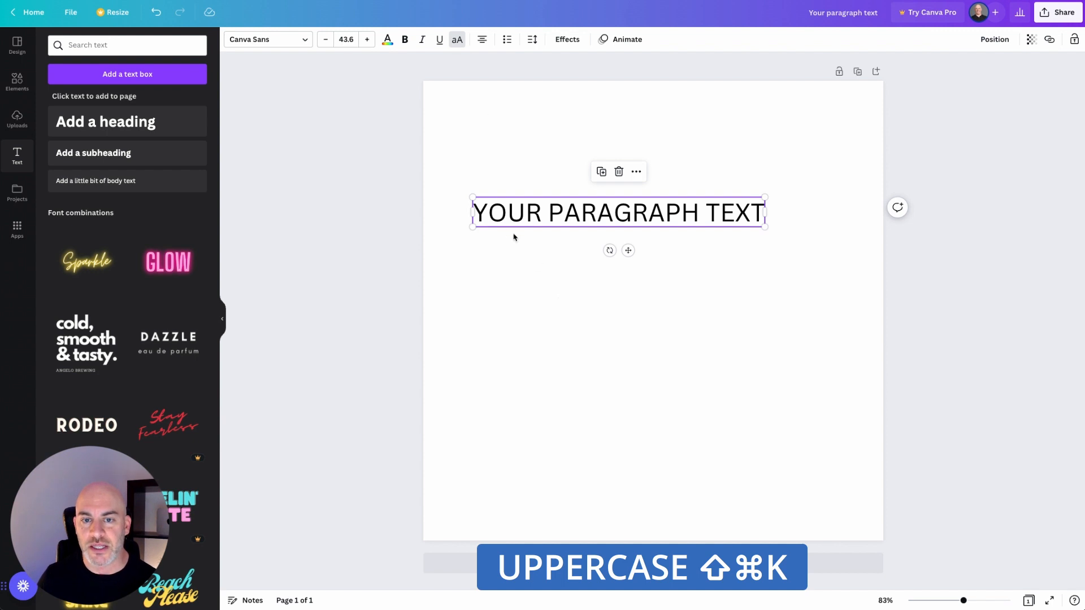
left_click(532, 224)
key("shift+super+k")
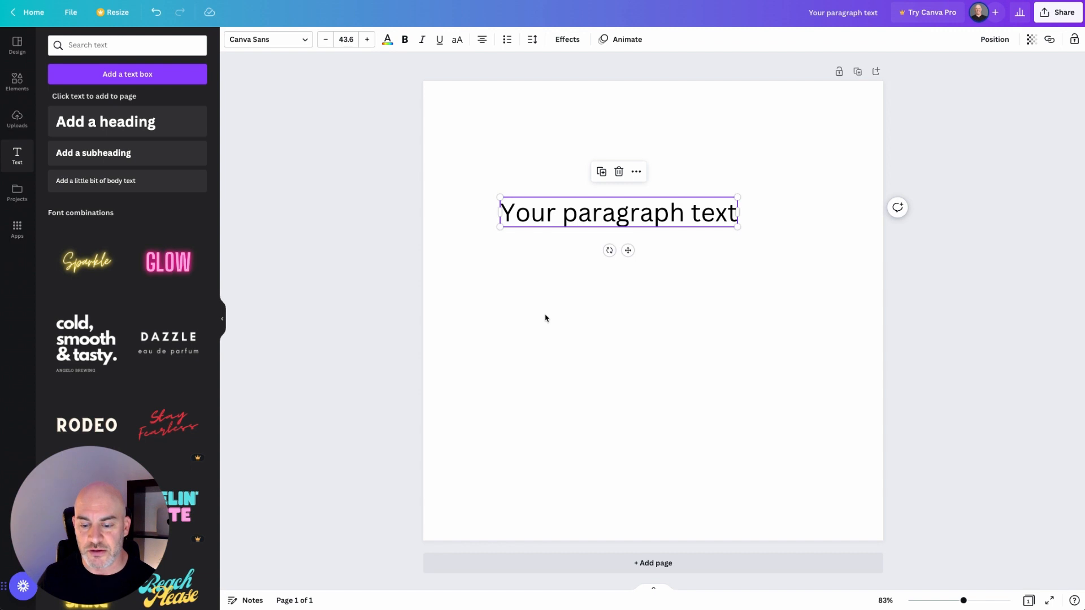
left_click_drag(547, 214, 580, 220)
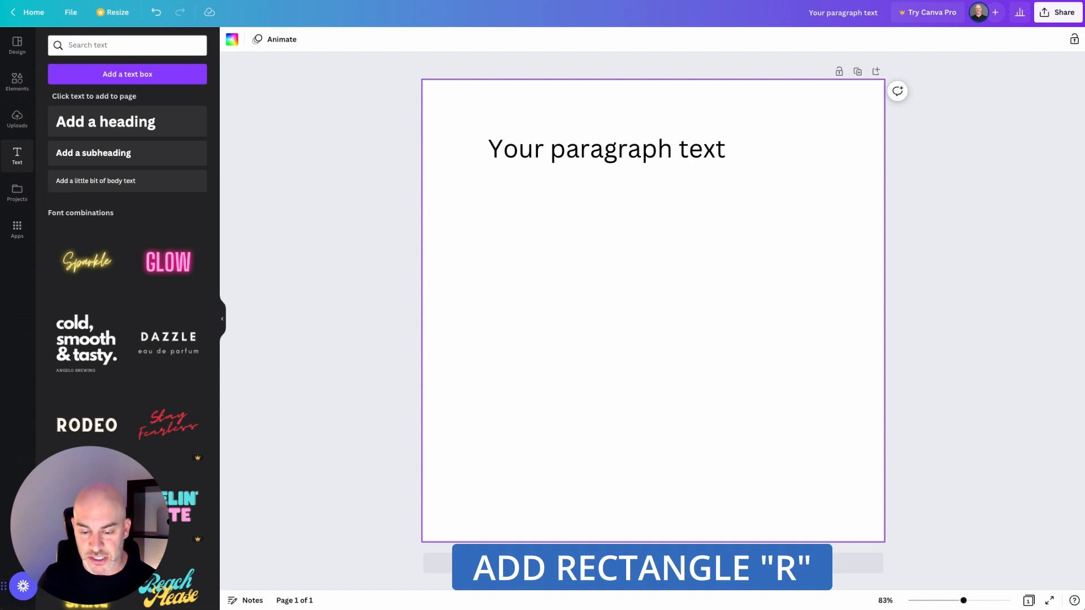
Step: Add a black rectangle shape, resize it to be wider than tall and place it below the text near the page's left edge
key("r")
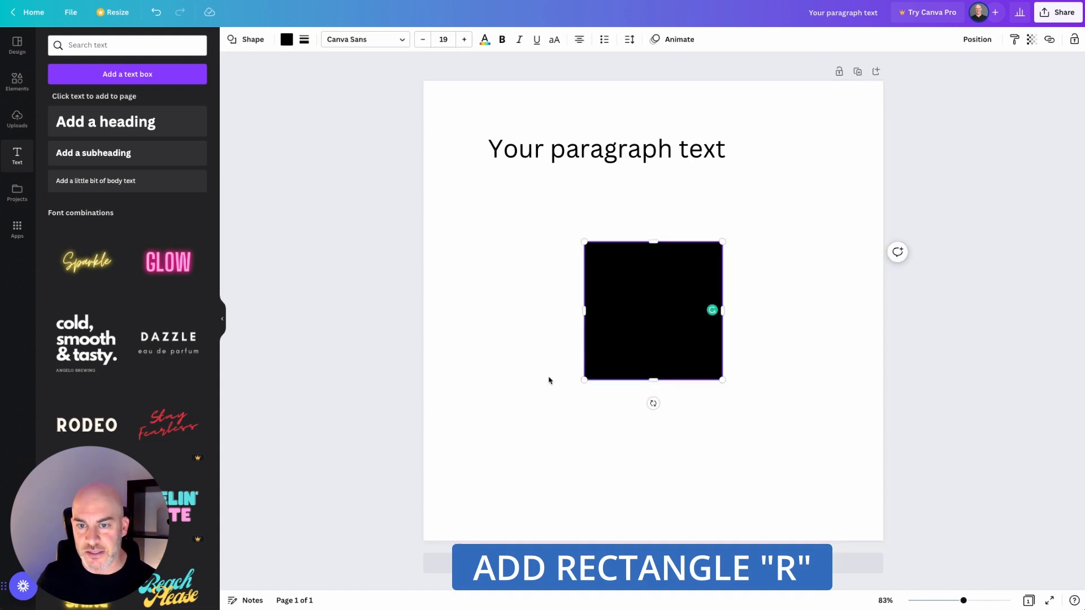
left_click(540, 376)
left_click(605, 370)
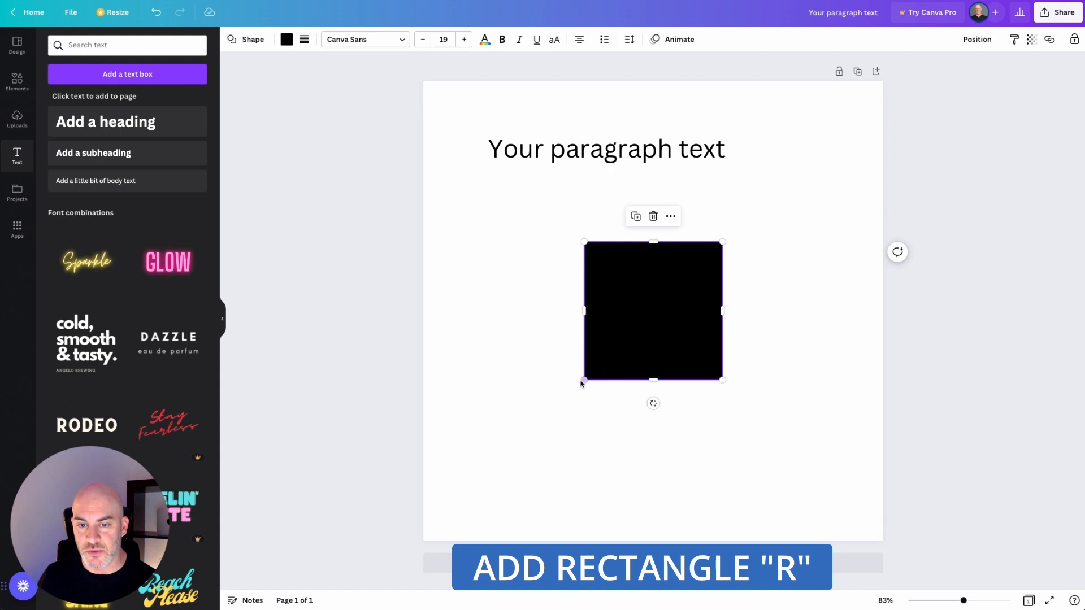
left_click_drag(585, 380, 545, 323)
left_click_drag(653, 291, 577, 272)
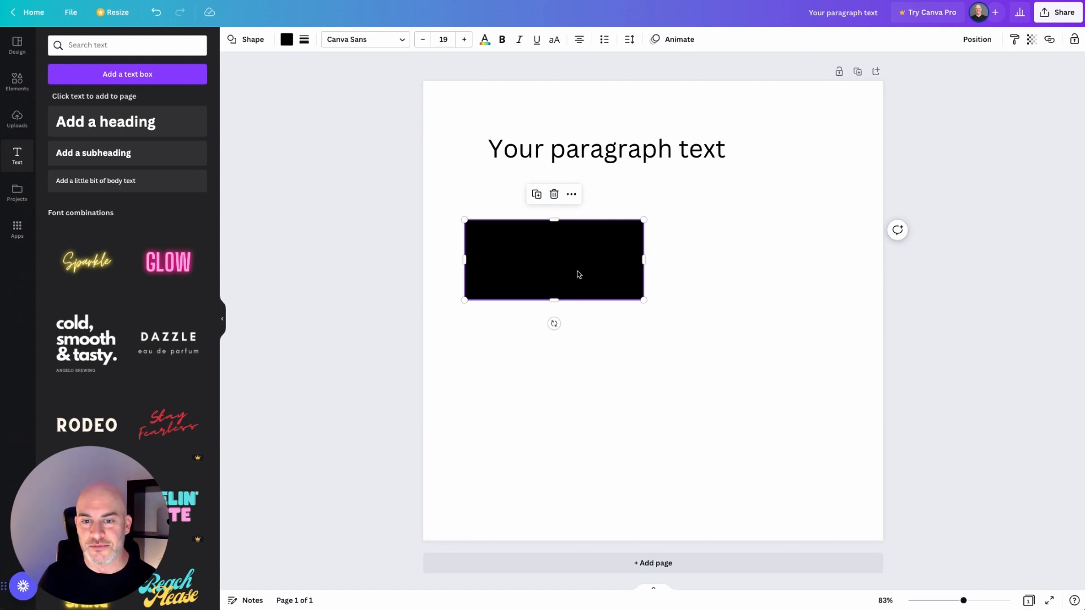
left_click(661, 459)
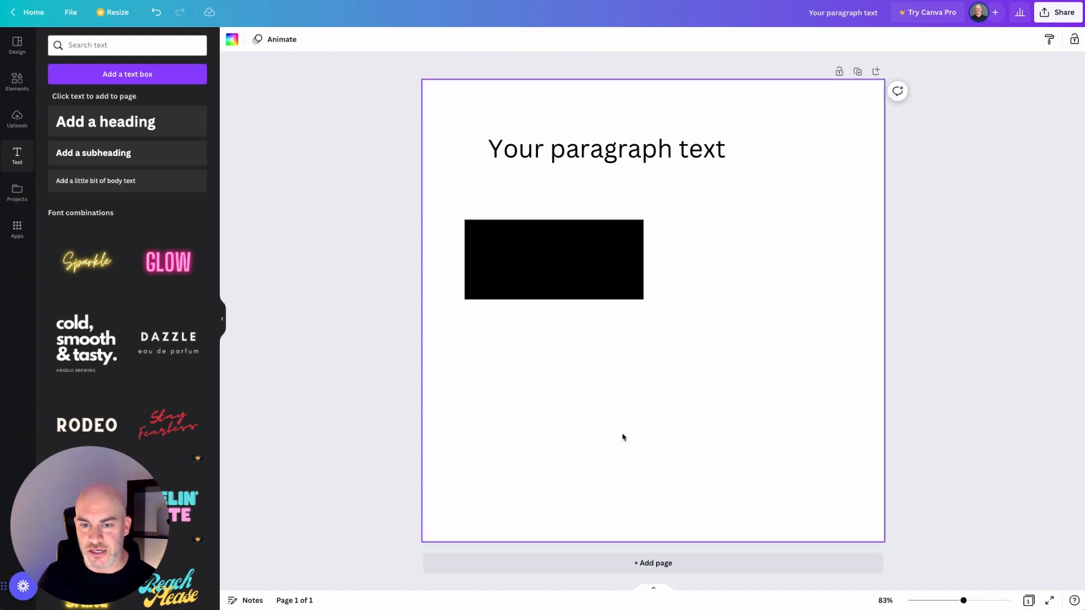
left_click(477, 228)
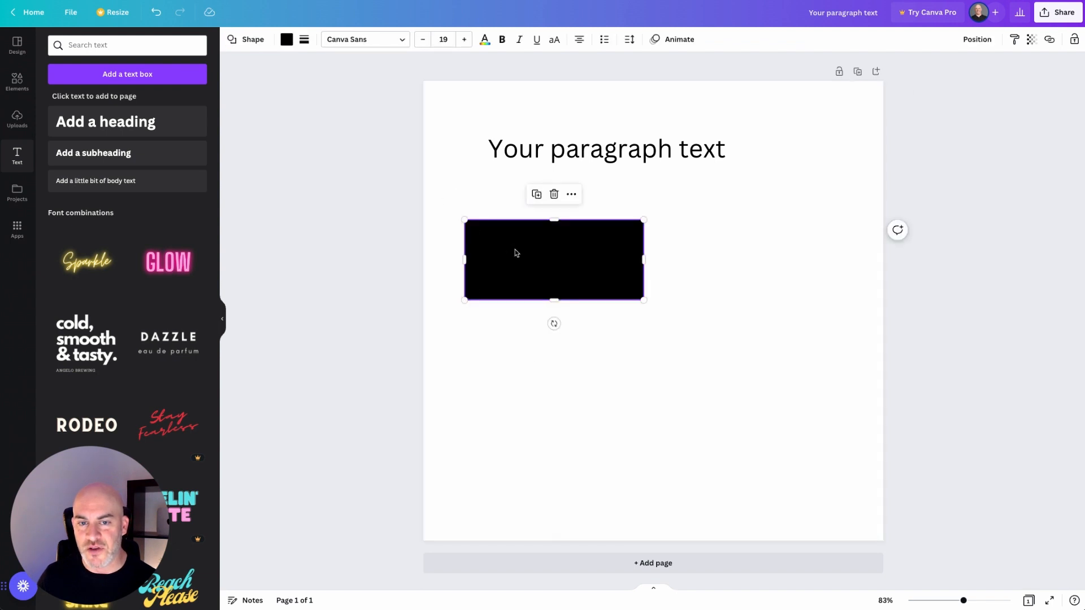
left_click(502, 337)
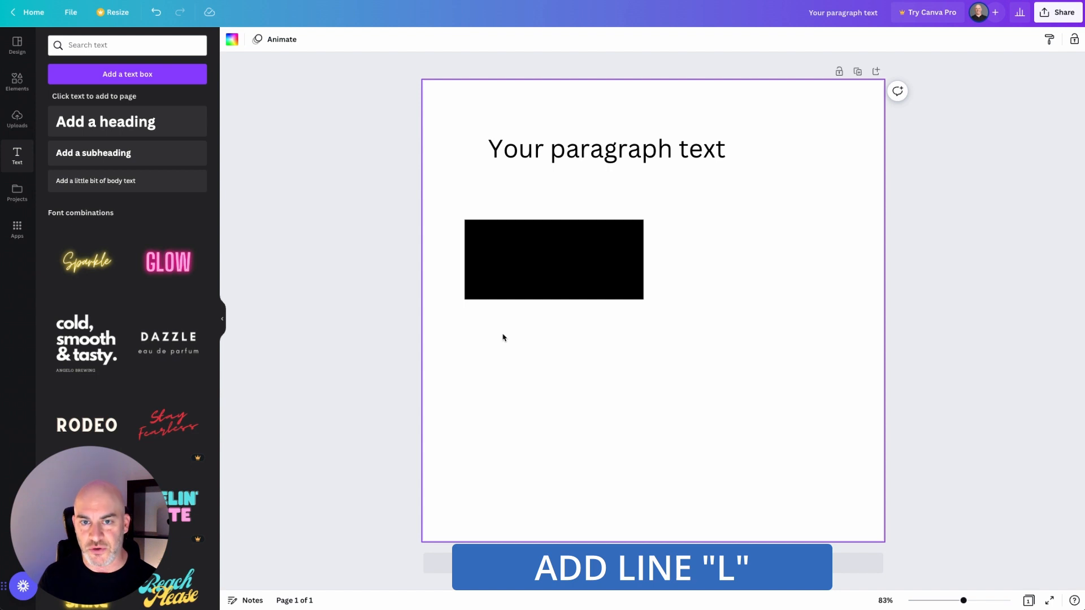
Step: Add a horizontal black line and place it just below the black rectangle
key("l")
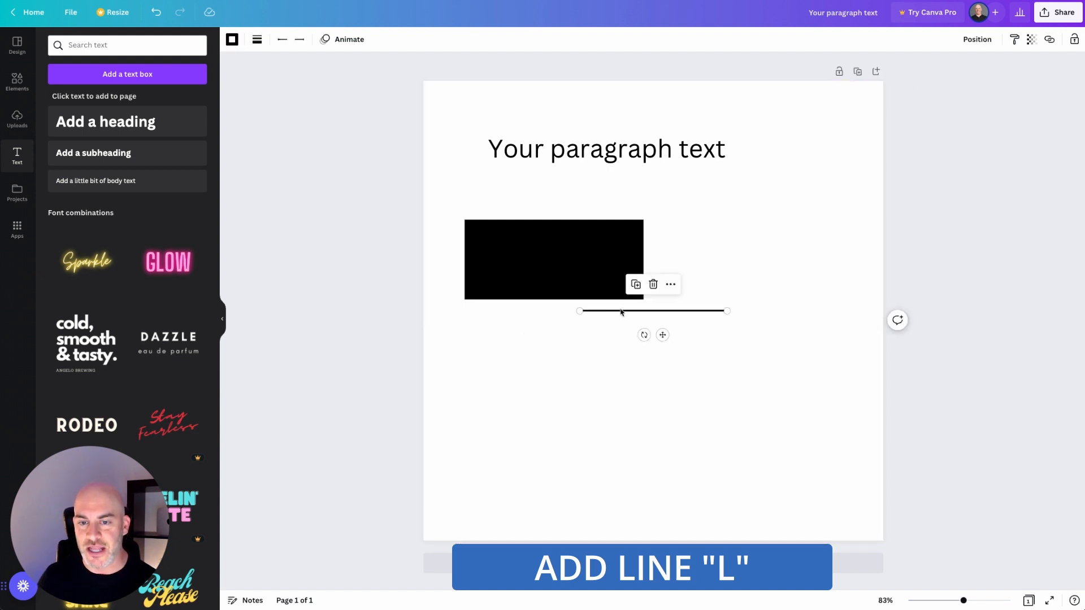
left_click_drag(621, 313, 548, 353)
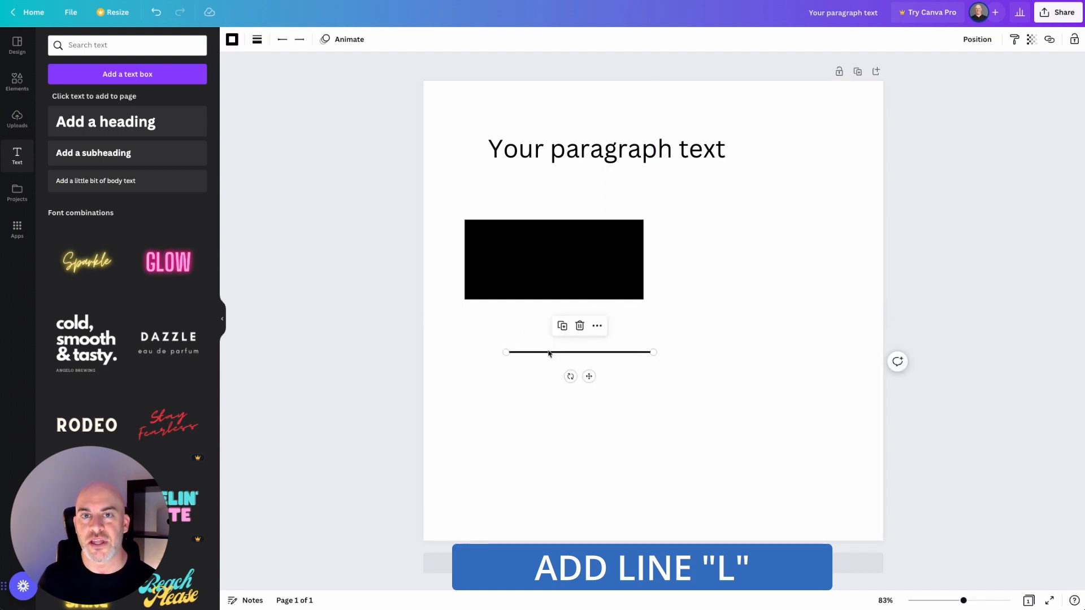
left_click(717, 322)
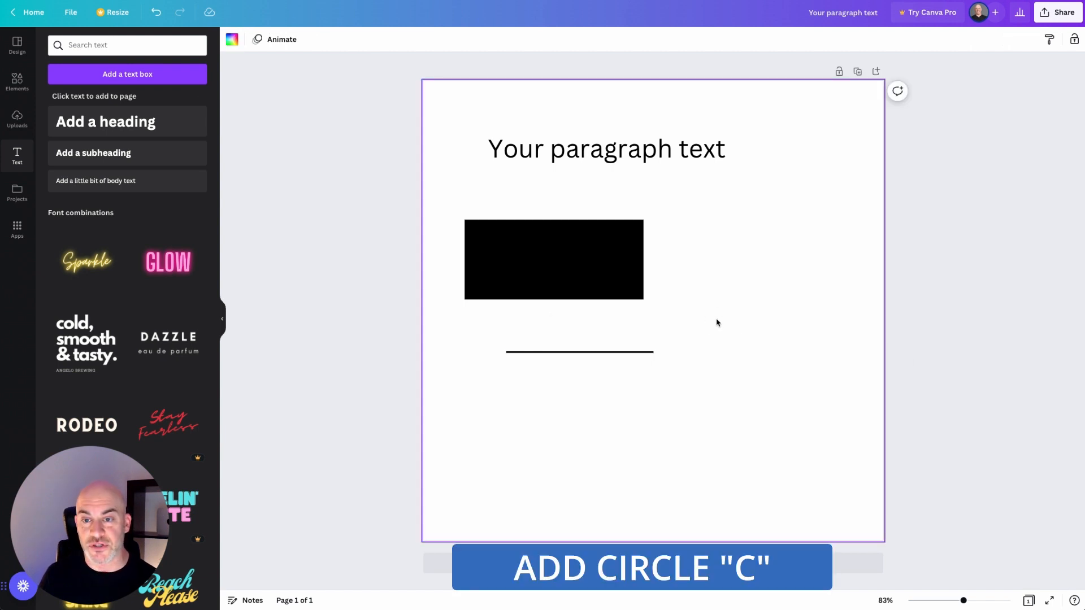
Step: Add a circle shape, place it on the opposite side of the page from the rectangle and fill it pink
key("c")
left_click_drag(683, 294, 805, 233)
left_click(287, 39)
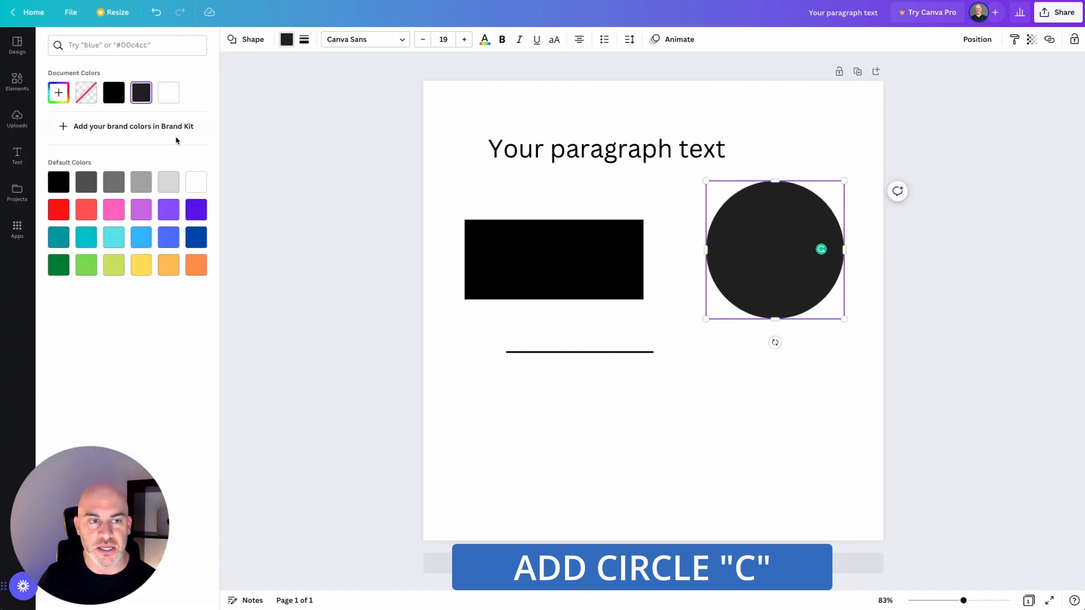
left_click(114, 209)
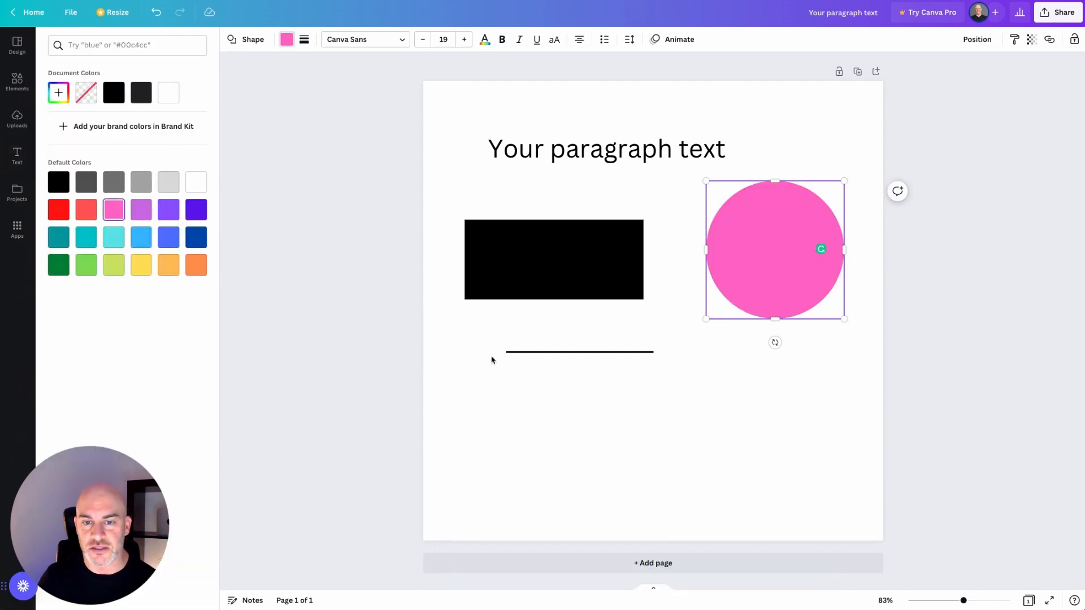
Step: Change the color of the horizontal line below the rectangle to light purple and deselect it
left_click(521, 352)
left_click(232, 39)
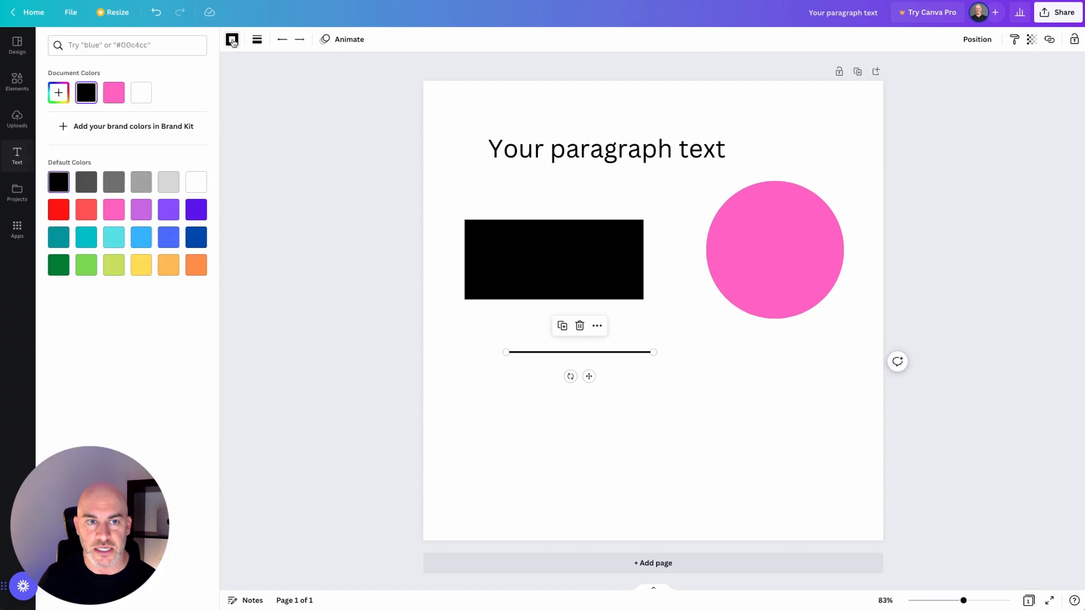
left_click(141, 210)
key("Escape")
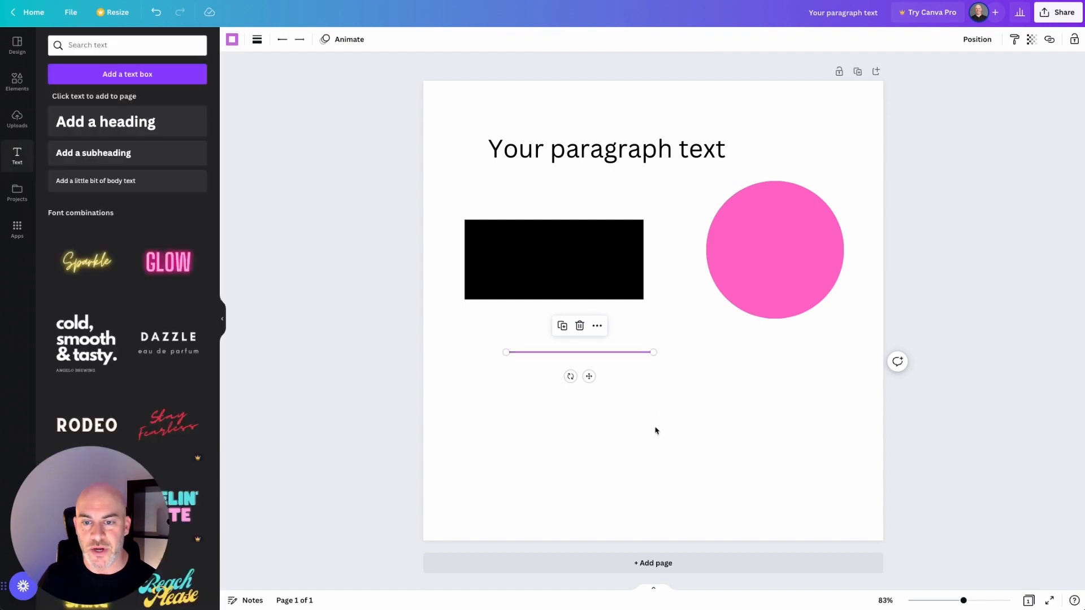
left_click(661, 405)
left_click(615, 356)
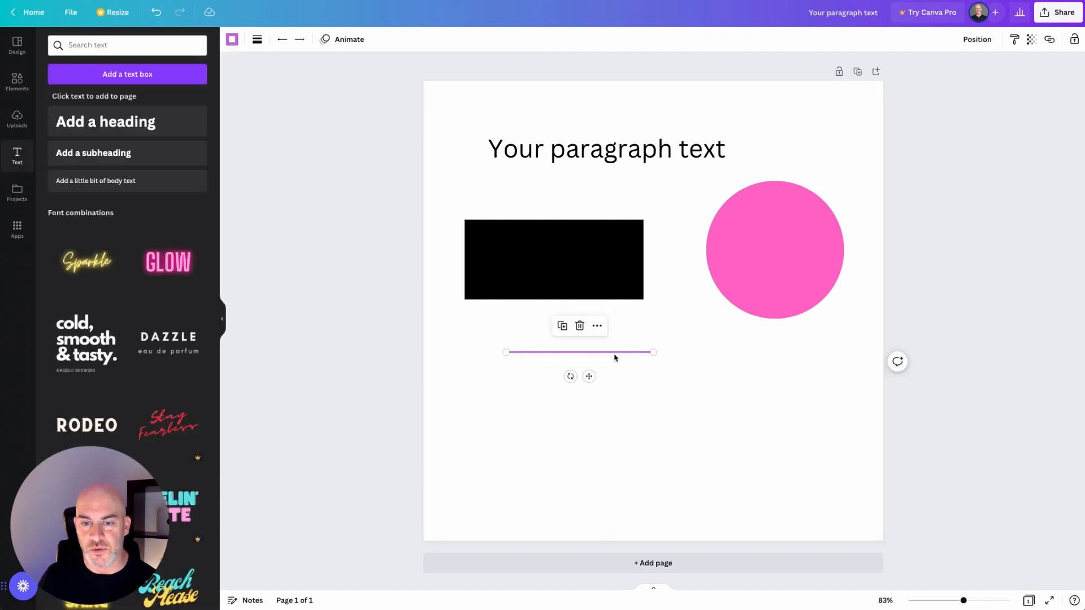
left_click(621, 412)
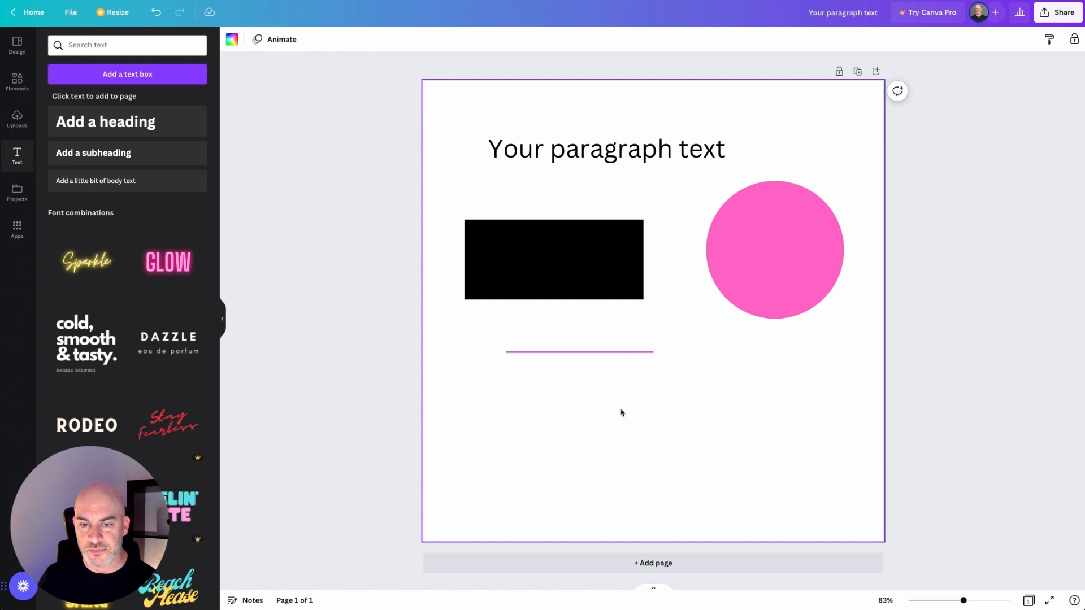
Step: Duplicate the purple line and place the copy higher up, just beneath the pink circle
left_click(612, 358)
left_click_drag(616, 358, 722, 327)
left_click(726, 373)
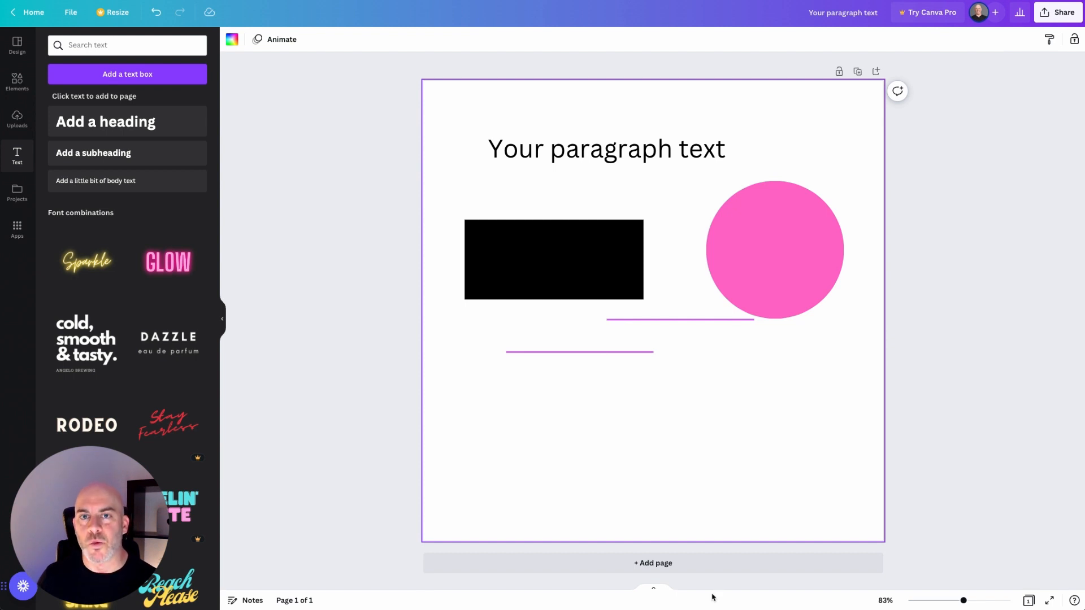
Step: Resize the black rectangle from its lower-right corner, trying both proportional scaling and scaling around its center
left_click(616, 273)
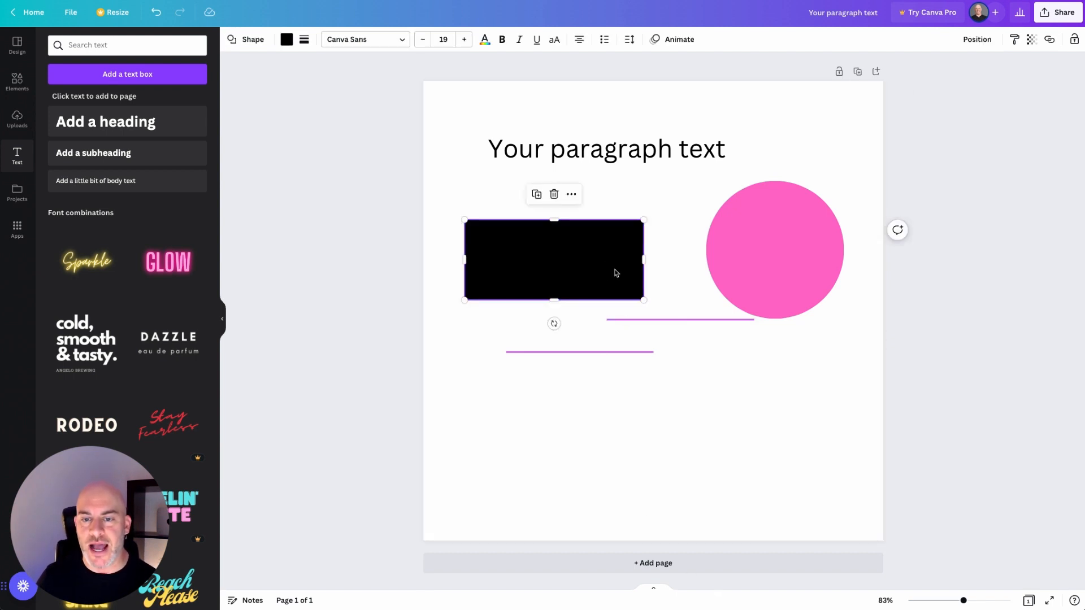
left_click_drag(643, 298, 590, 283)
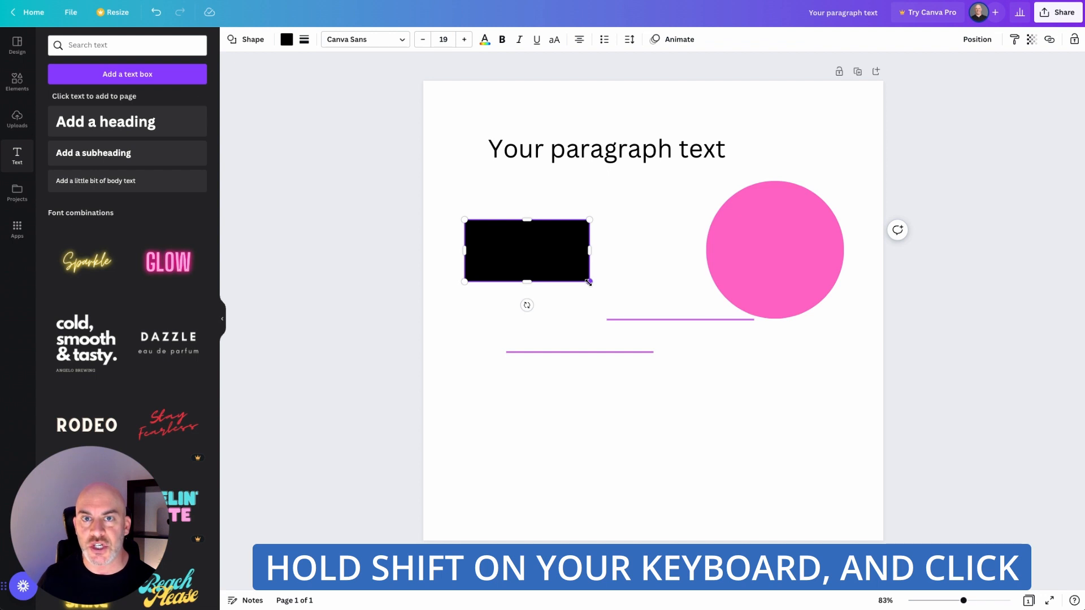
left_click_drag(589, 282, 620, 317)
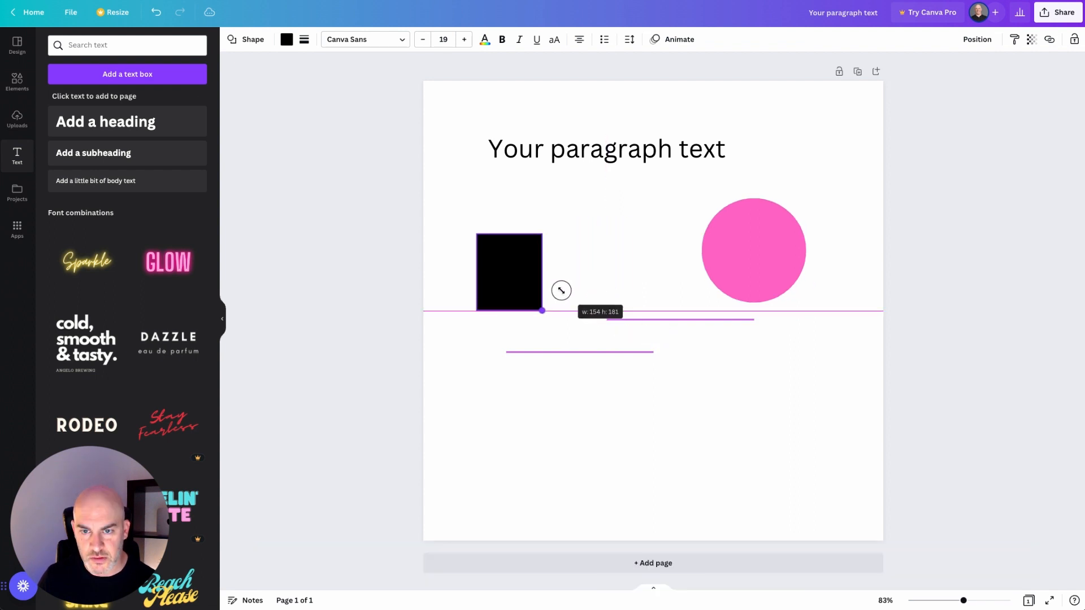
left_click_drag(559, 291, 519, 289)
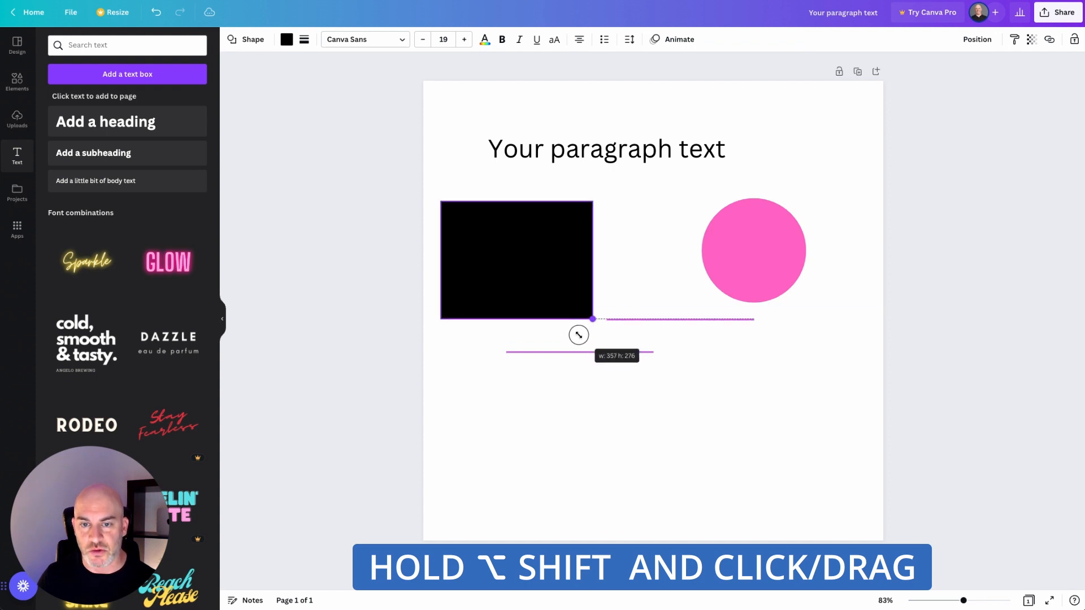
left_click_drag(581, 338, 572, 332)
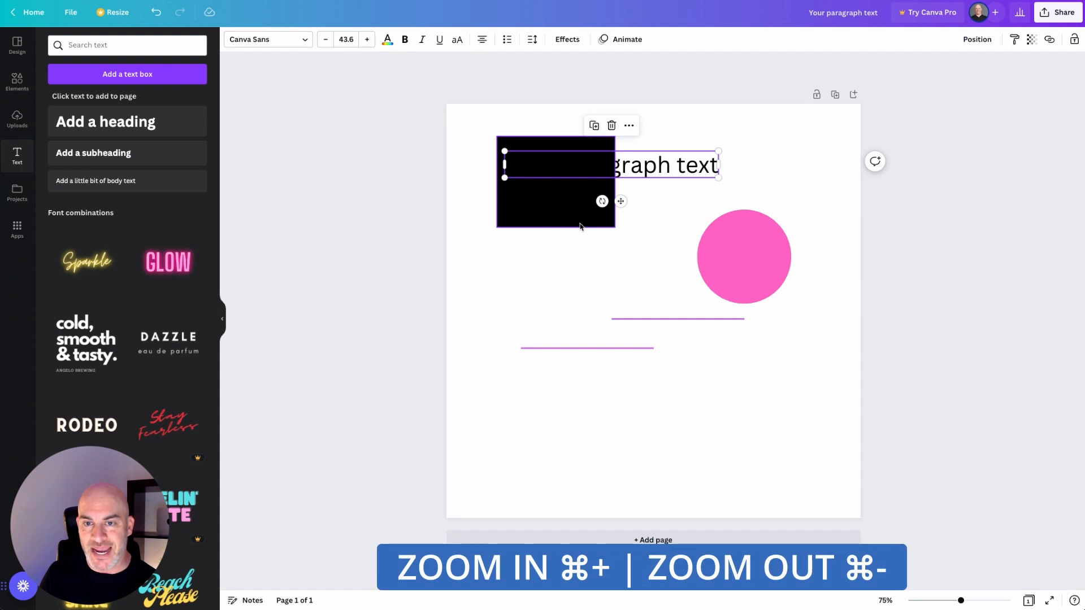
Step: Zoom the page in to 100% and out to 25%, and finish at 81% zoom
key("super+equal")
key("super+equal")
key("super+minus")
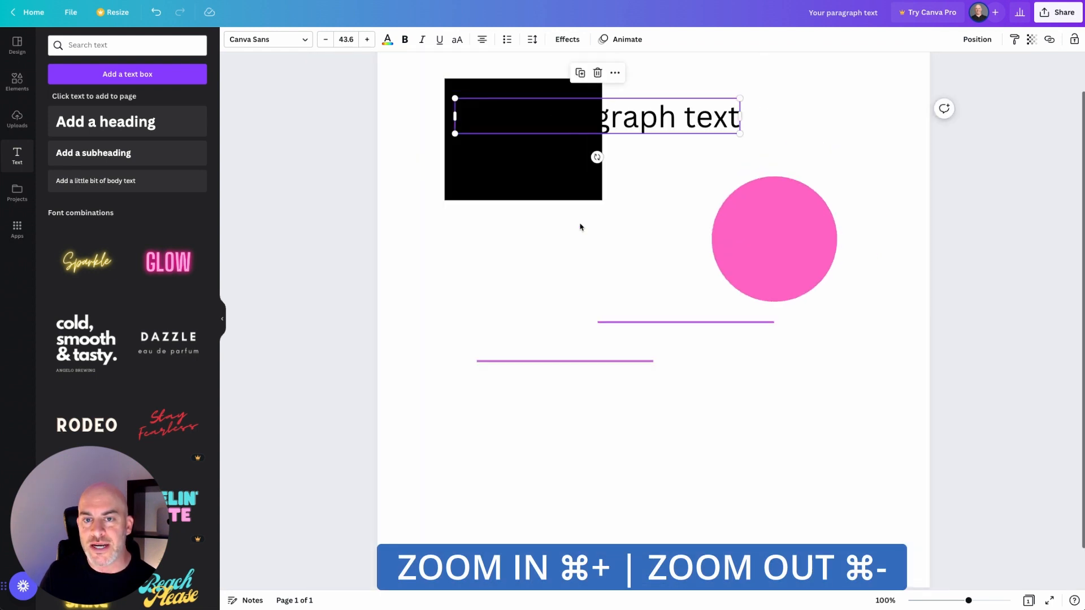
key("super+minus")
key("super+minus")
key("super+minus")
key("super+equal")
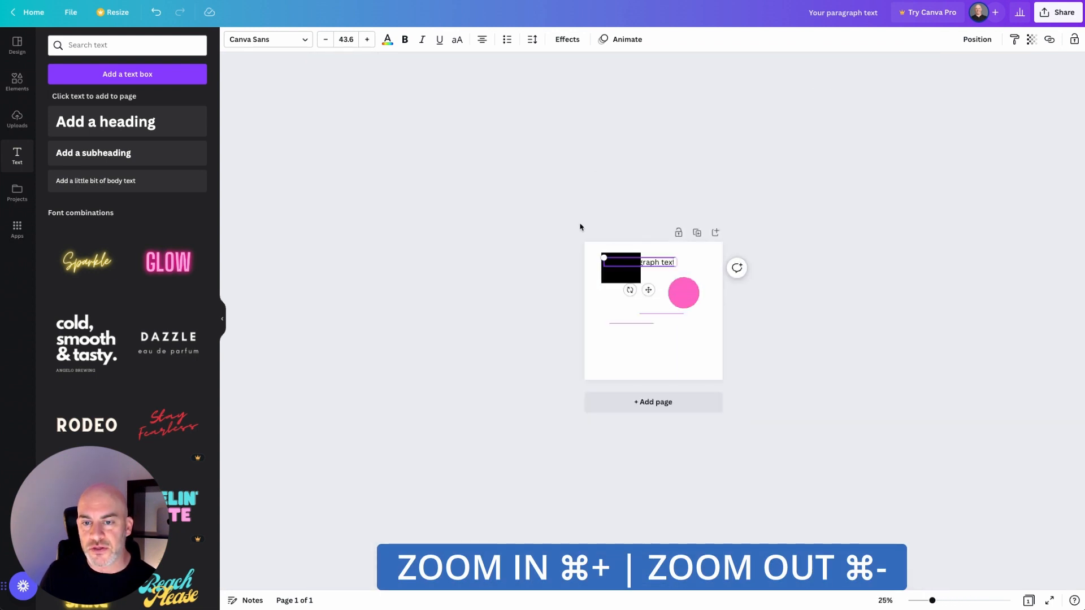
key("super+equal")
key("super+equal")
key("super+equal")
key("super+minus")
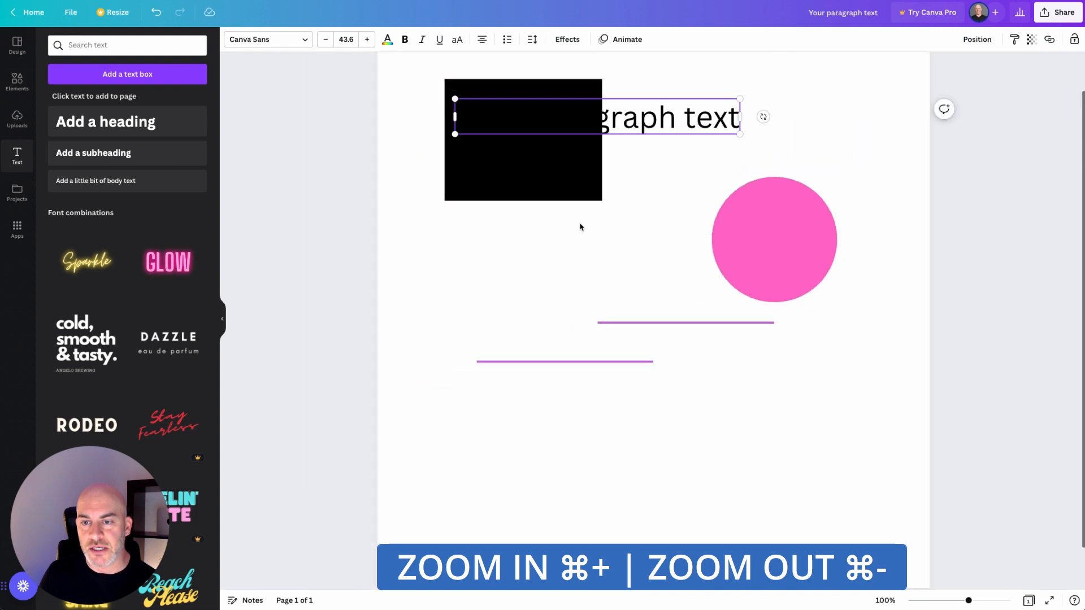
key("super+minus")
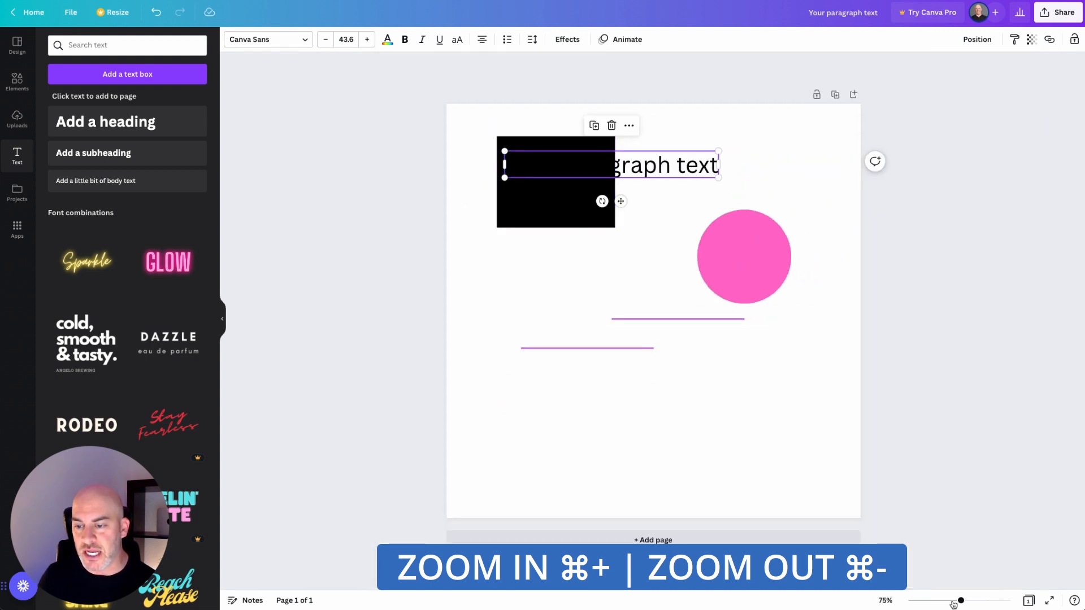
mouse_move(960, 601)
left_mouse_down()
mouse_move(921, 602)
mouse_move(964, 600)
left_mouse_up()
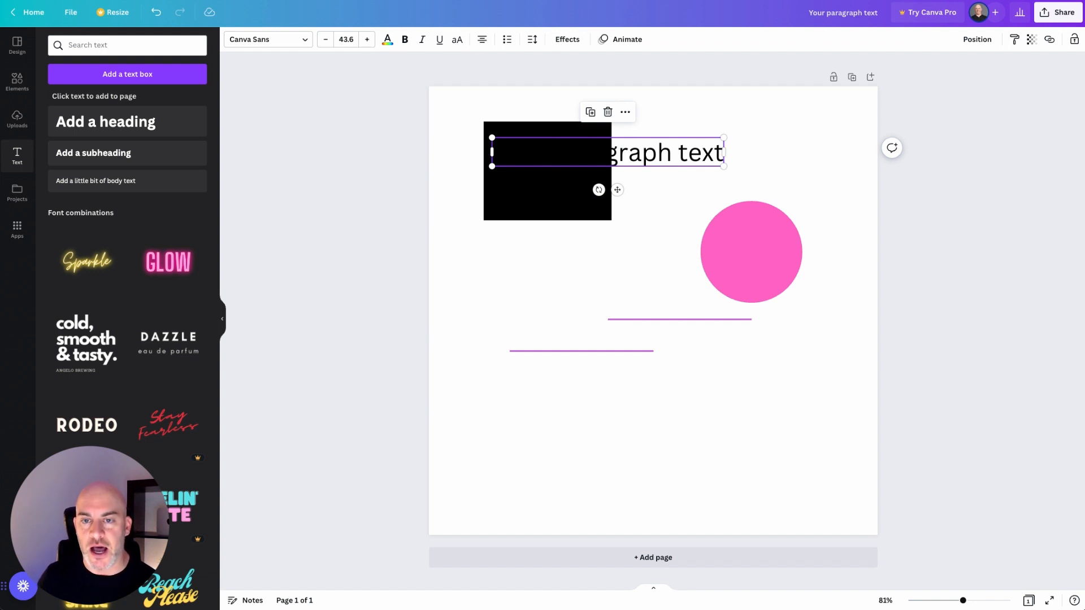
Step: Move the pink circle closer to the black rectangle and nudge it slightly down
left_click(737, 244)
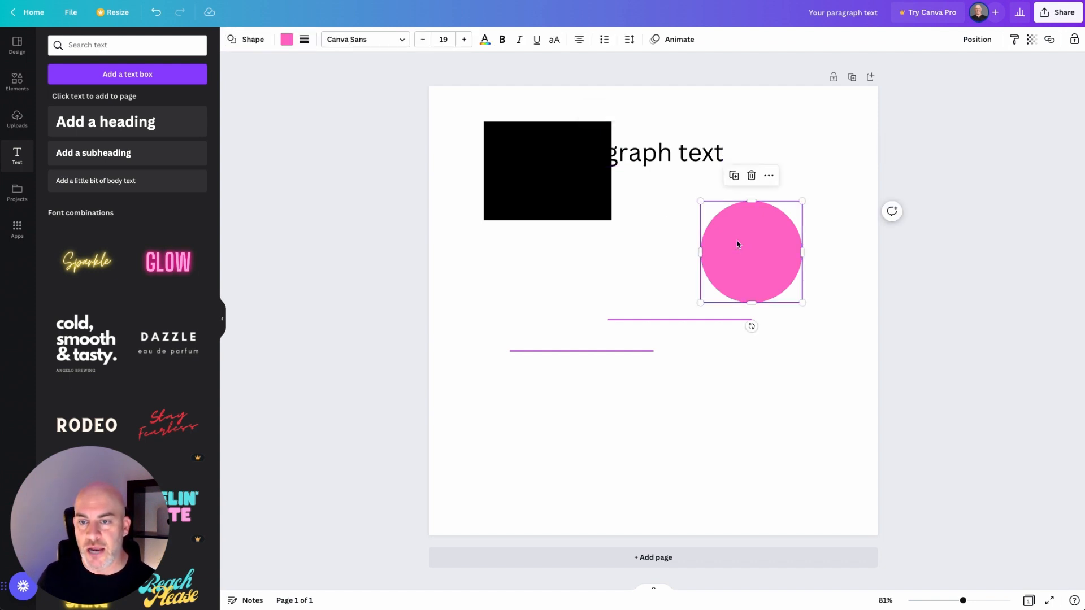
left_click_drag(755, 267, 704, 275)
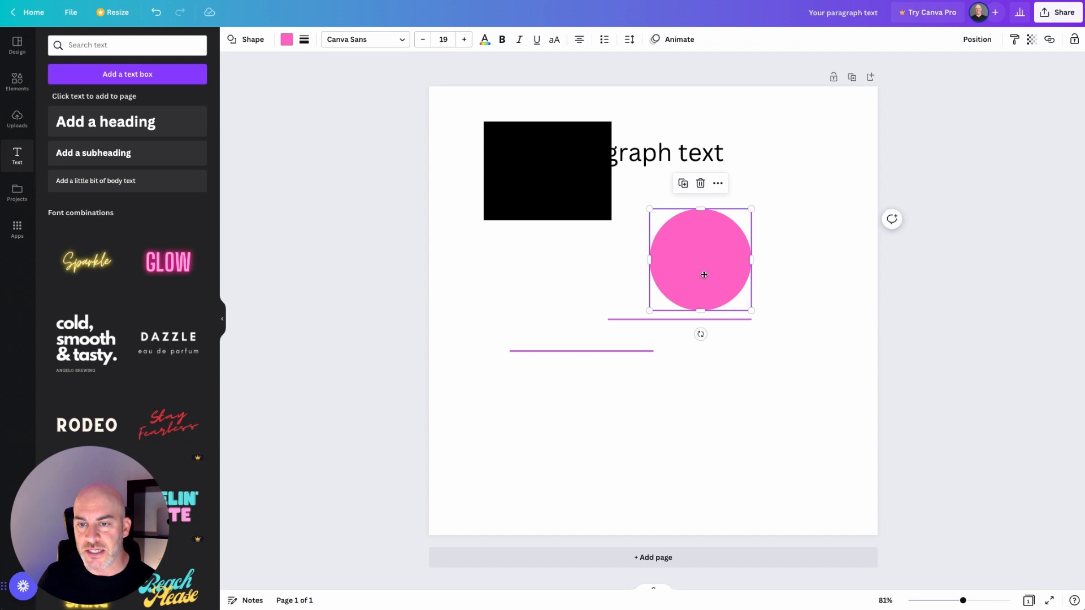
key("Down")
key("Down")
key("Down")
key("Down")
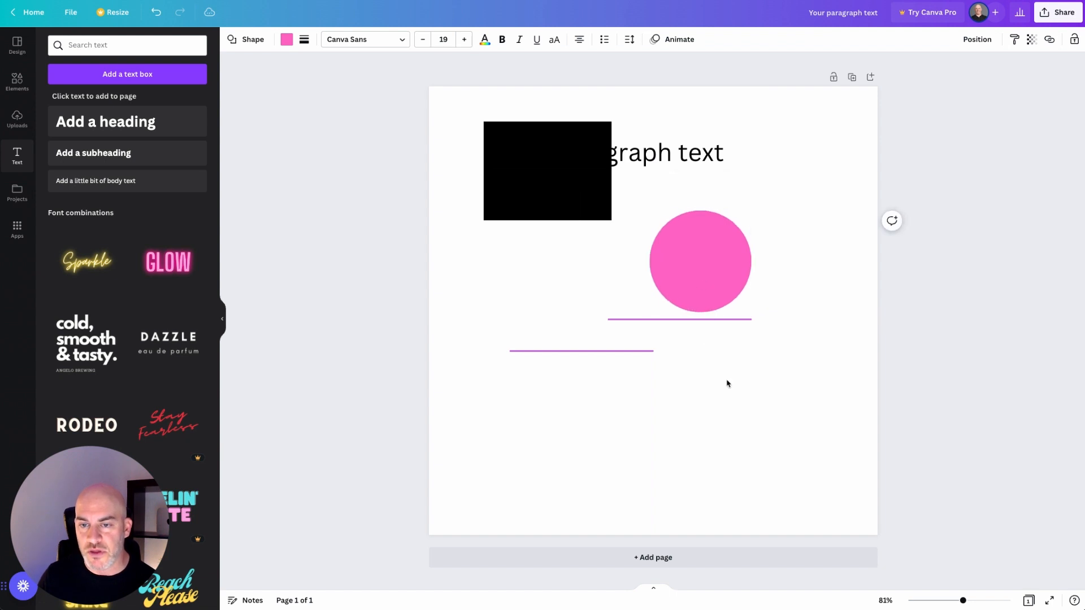
Step: Nudge the pink circle down in small increments until its lower edge overlaps the upper purple line
left_click(711, 258)
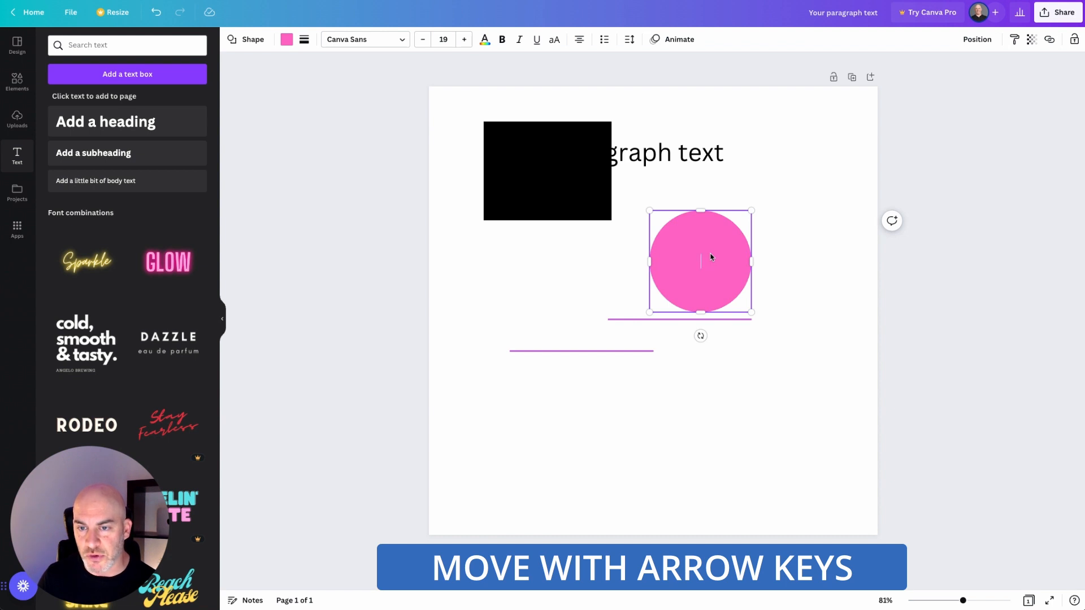
left_click(738, 320)
left_click(719, 278)
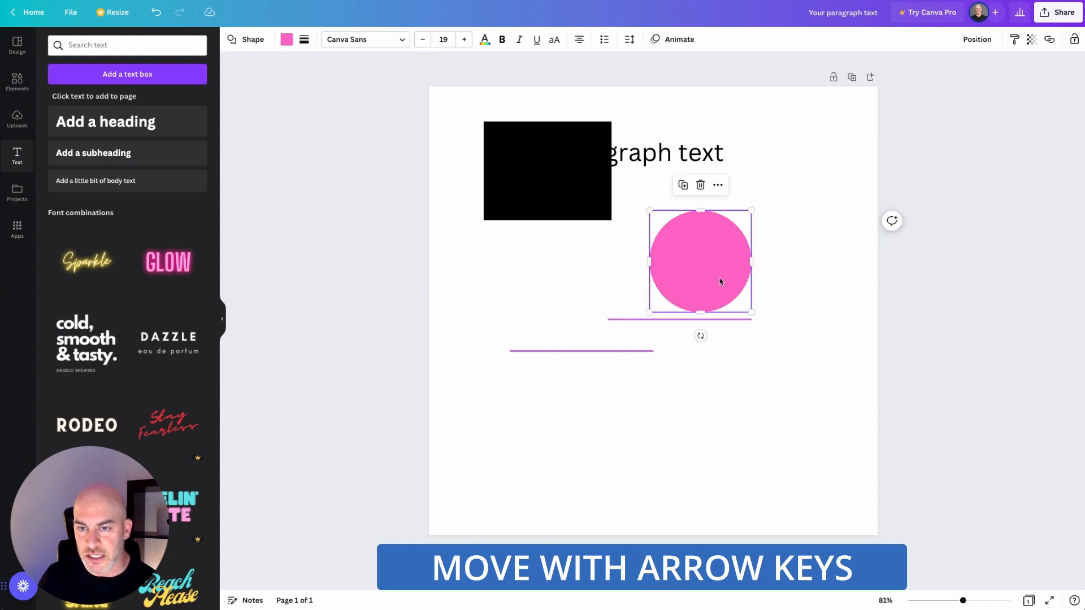
key("Down")
key("Down")
key("Down")
key("Down")
key("Down")
key("Down")
key("Down")
key("Down")
key("Down")
key("Down")
key("Down")
key("Down")
key("Down")
key("Down")
key("Down")
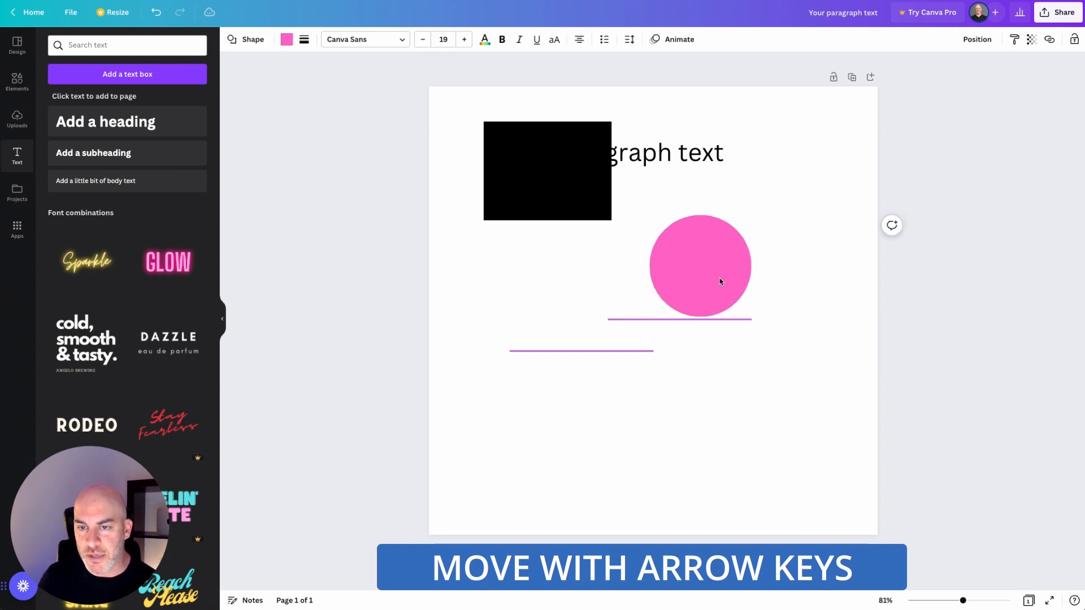
key("Down")
key("Down")
key("Down")
key("Down")
key("Down")
key("Down")
key("Down")
key("Down")
key("Down")
key("Down")
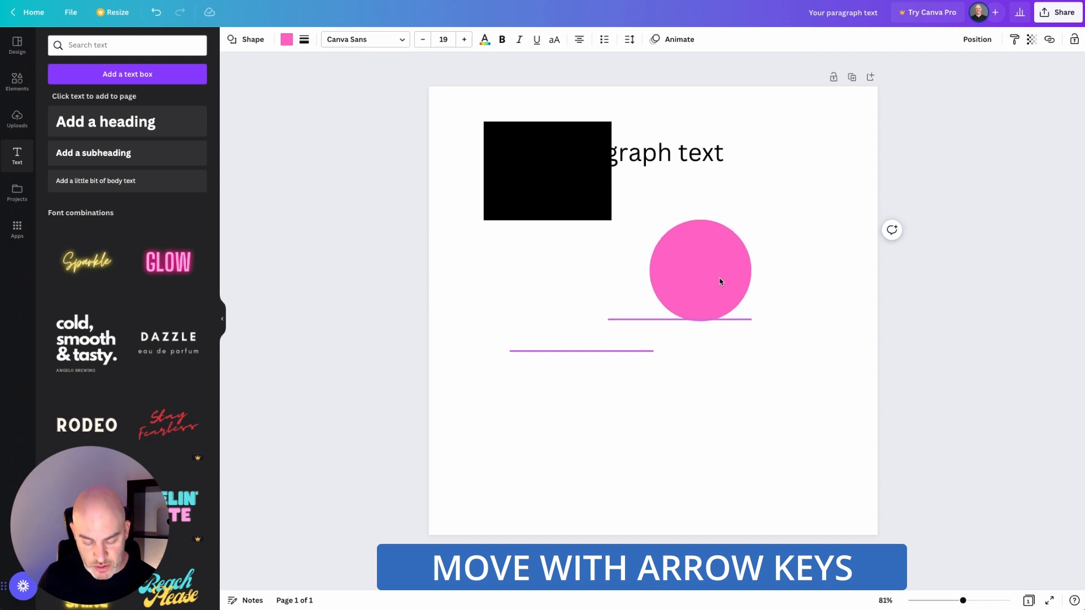
key("Down")
key("Down")
key("Down")
key("Down")
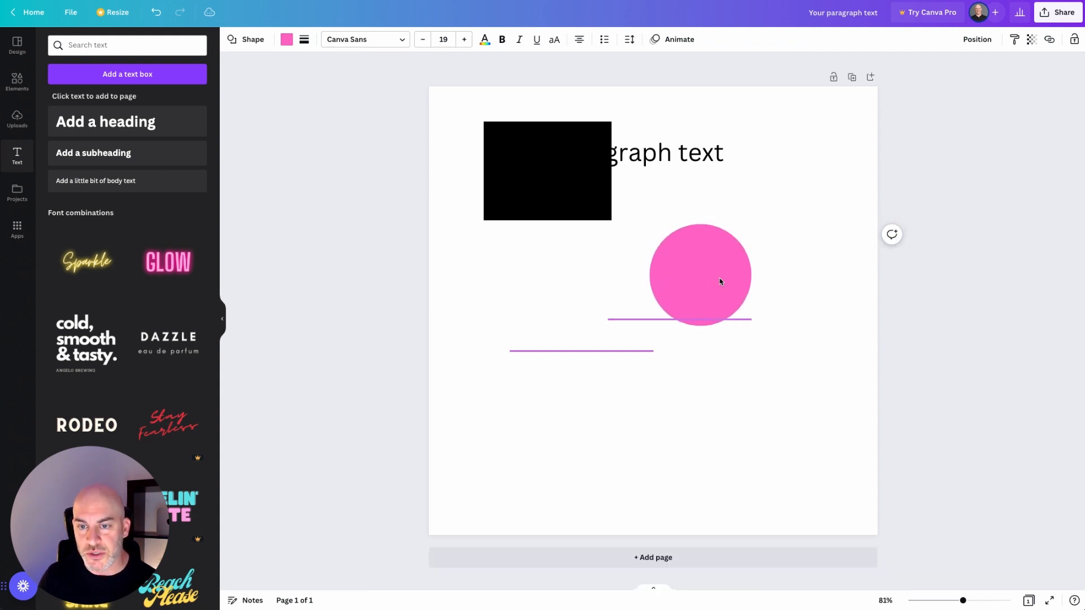
Step: Move the pink circle further down in larger increments so the upper purple line crosses its lower half
key("shift+Down")
key("shift+Down")
key("shift+Down")
key("shift+Down")
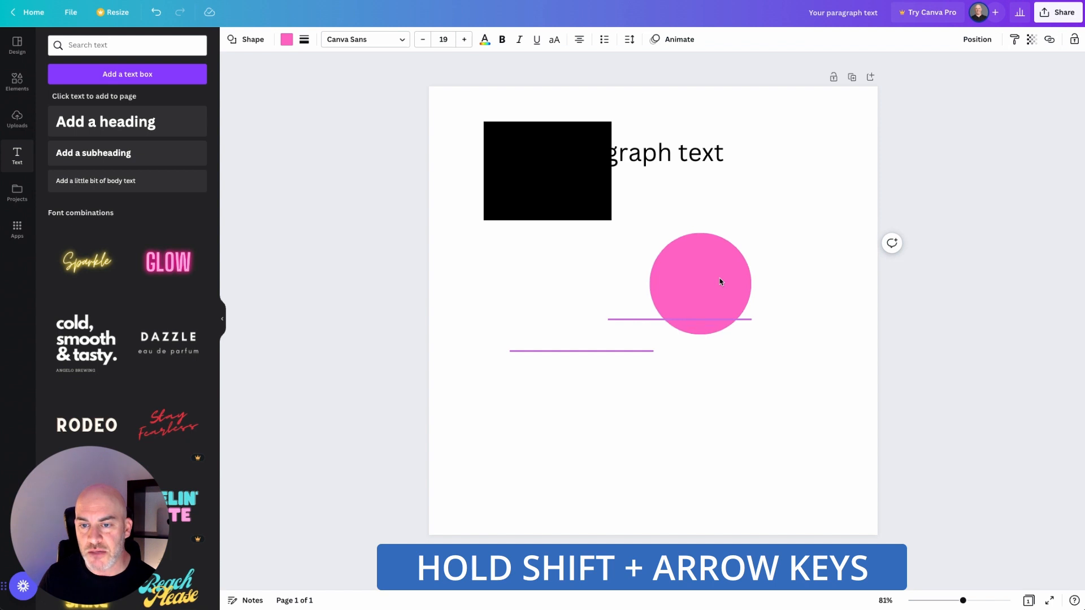
key("shift+Down")
key("shift+Down")
Step: Shift the pink circle to the right and back to the left in large increments
key("shift+Right")
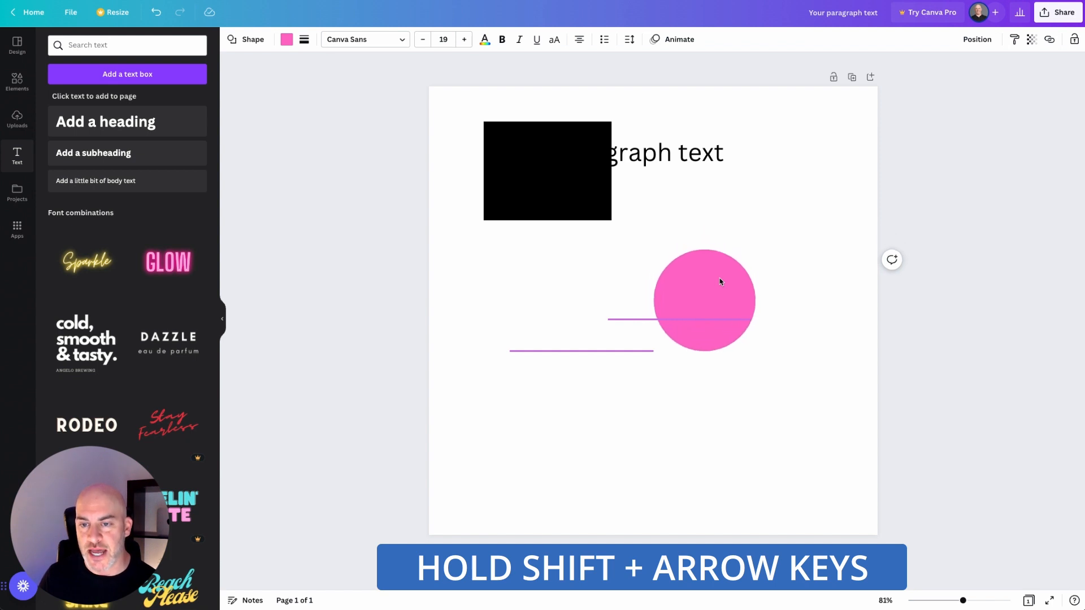
key("shift+Right")
key("shift+Right")
key("shift+Right")
key("shift+Left")
key("shift+Left")
key("shift+Left")
key("shift+Left")
key("shift+Left")
key("shift+Right")
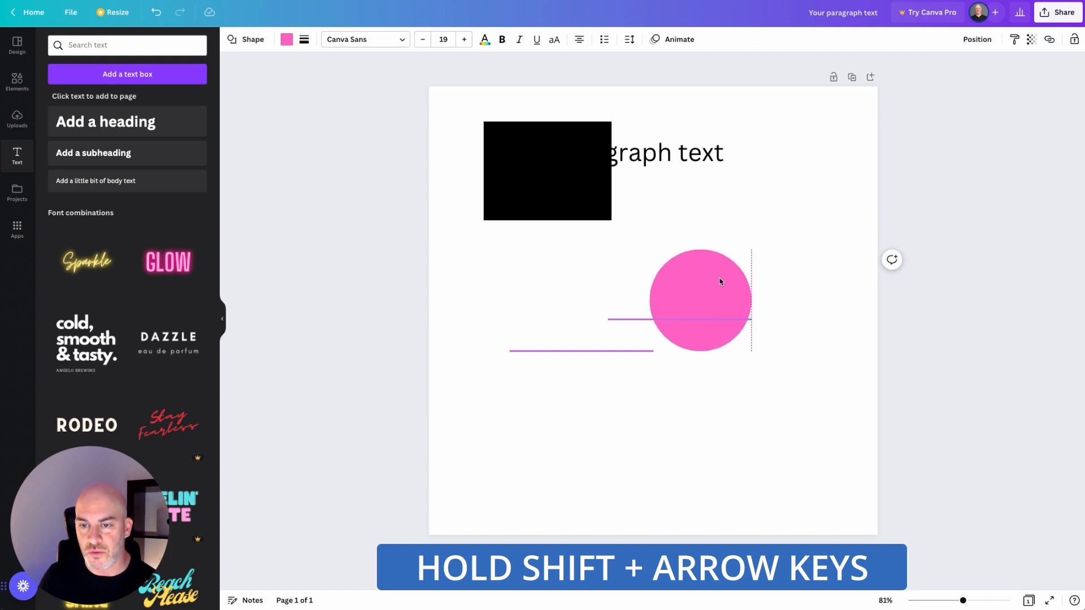
Step: Move the pink circle back up above the upper purple line, nudging it slightly to the left
key("shift+Up")
key("shift+Up")
key("shift+Up")
key("shift+Up")
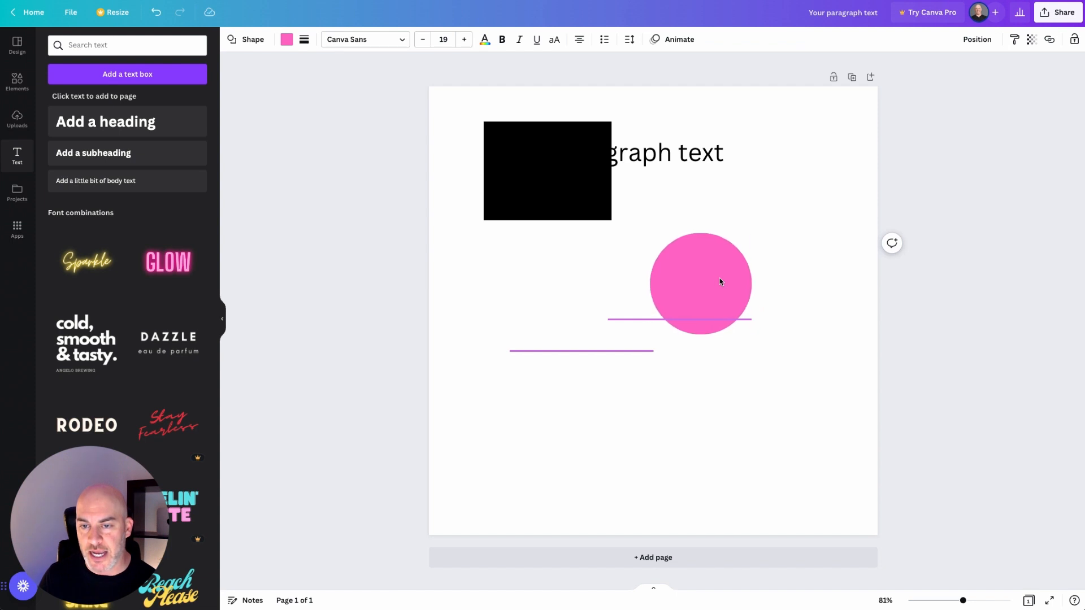
key("Left")
key("Left")
key("Left")
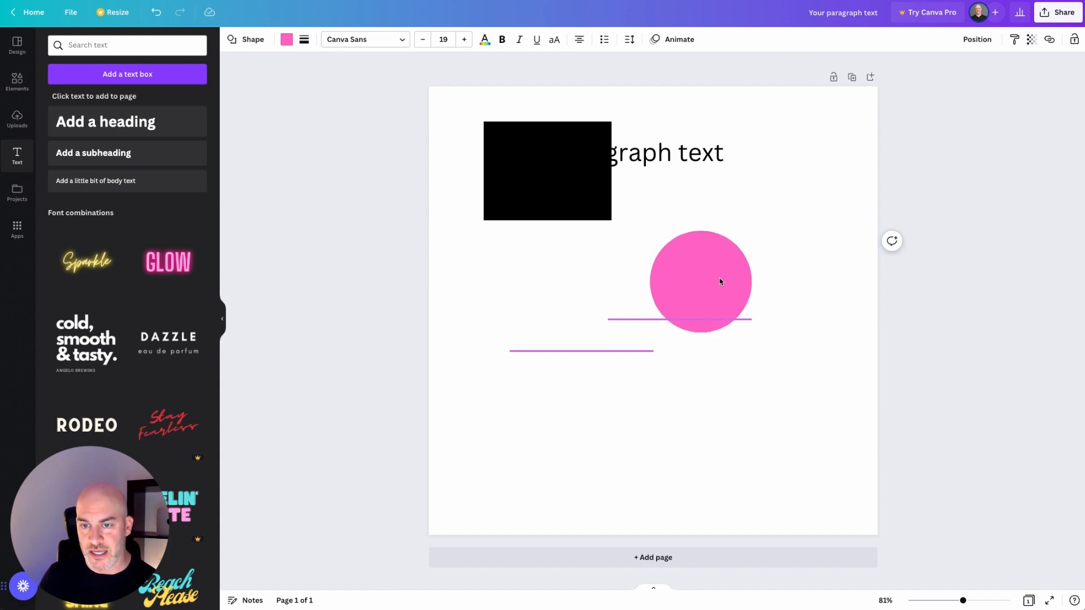
key("shift+Up")
key("shift+Up")
key("shift+Up")
key("shift+Up")
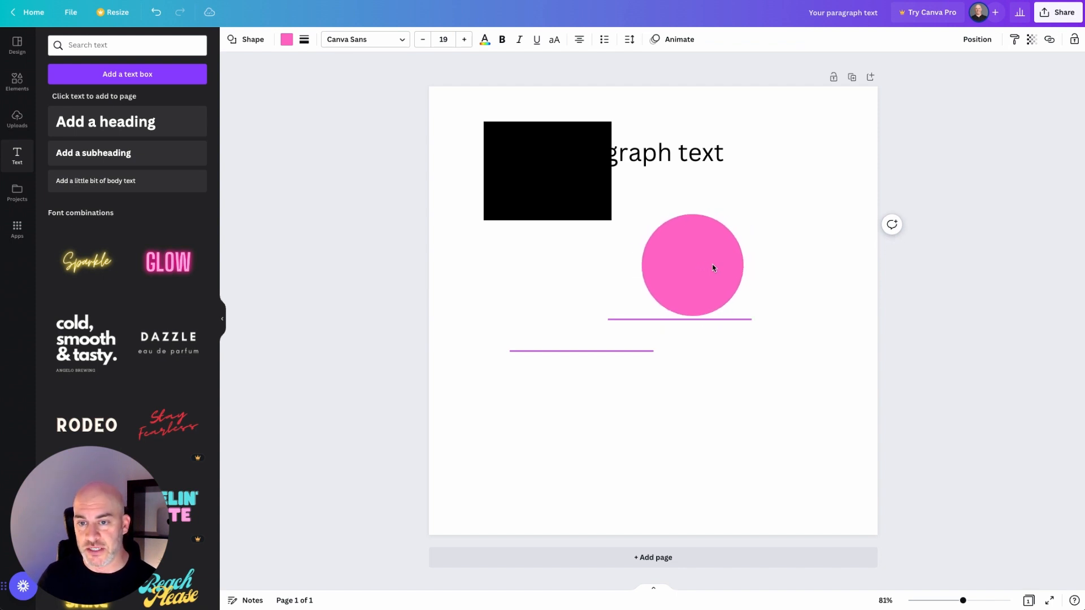
key("shift+Up")
key("shift+Up")
key("shift+Up")
key("shift+Up")
key("shift+Up")
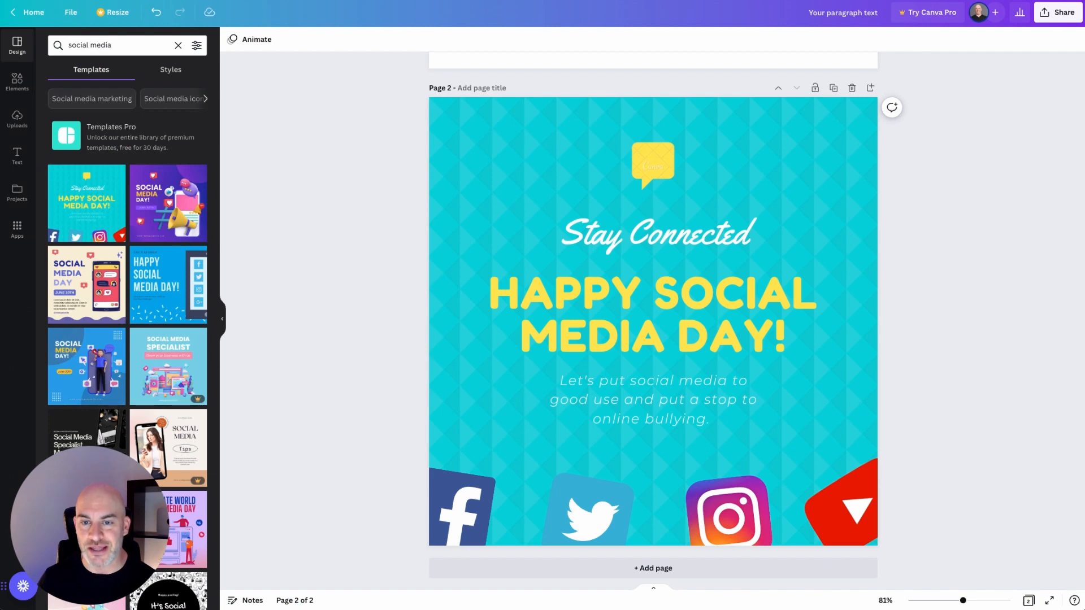
Step: Ungroup the icon-and-text group on page 2 and move the yellow speech bubble slightly down on its own
left_click(596, 239)
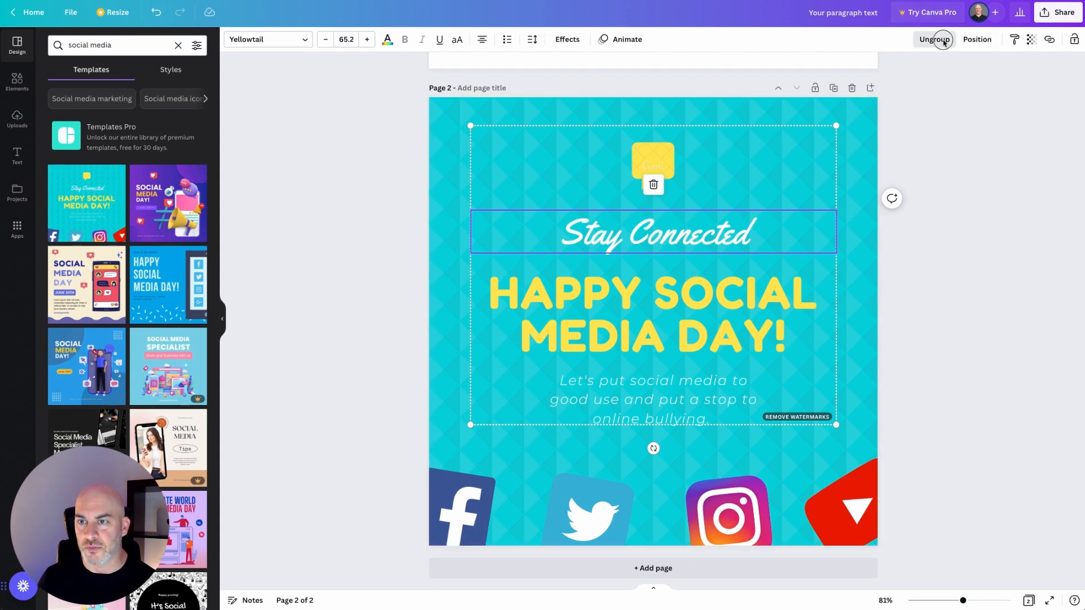
left_click(938, 39)
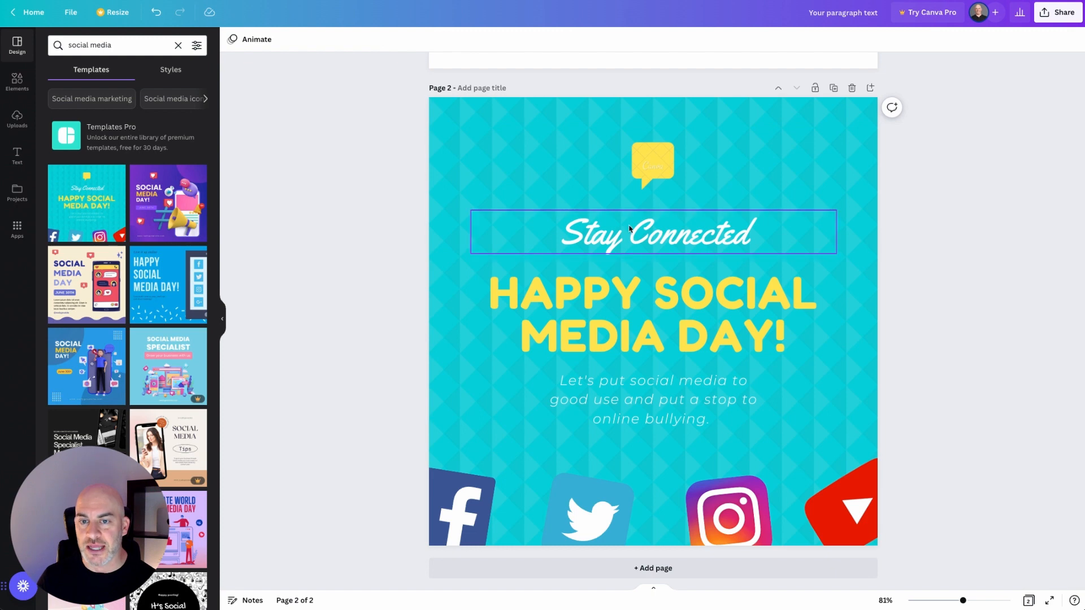
left_click(645, 181)
left_click(616, 231)
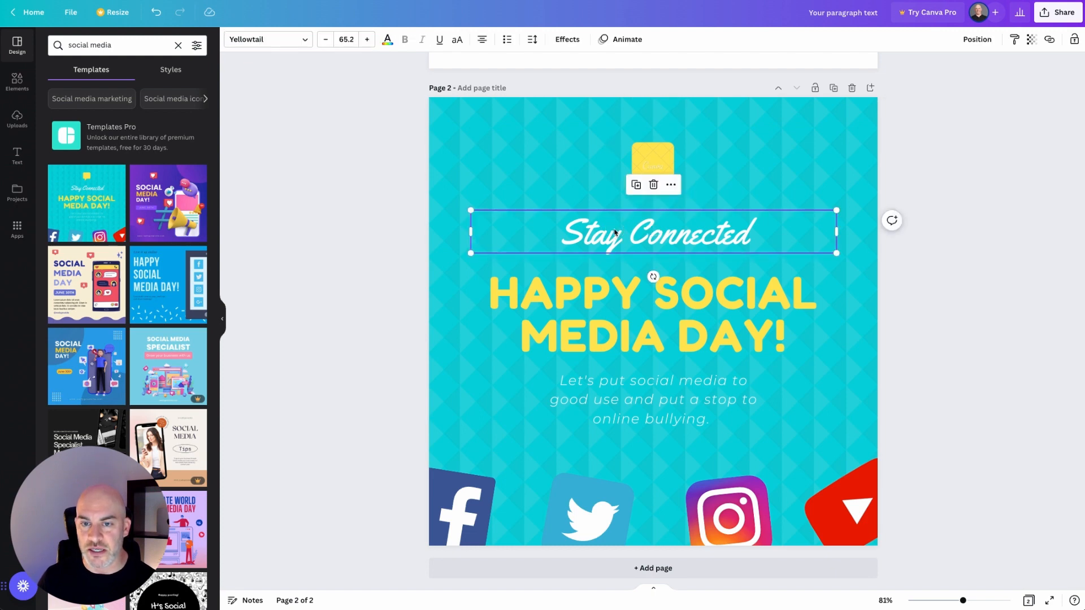
left_click(654, 146)
left_click_drag(653, 147, 658, 163)
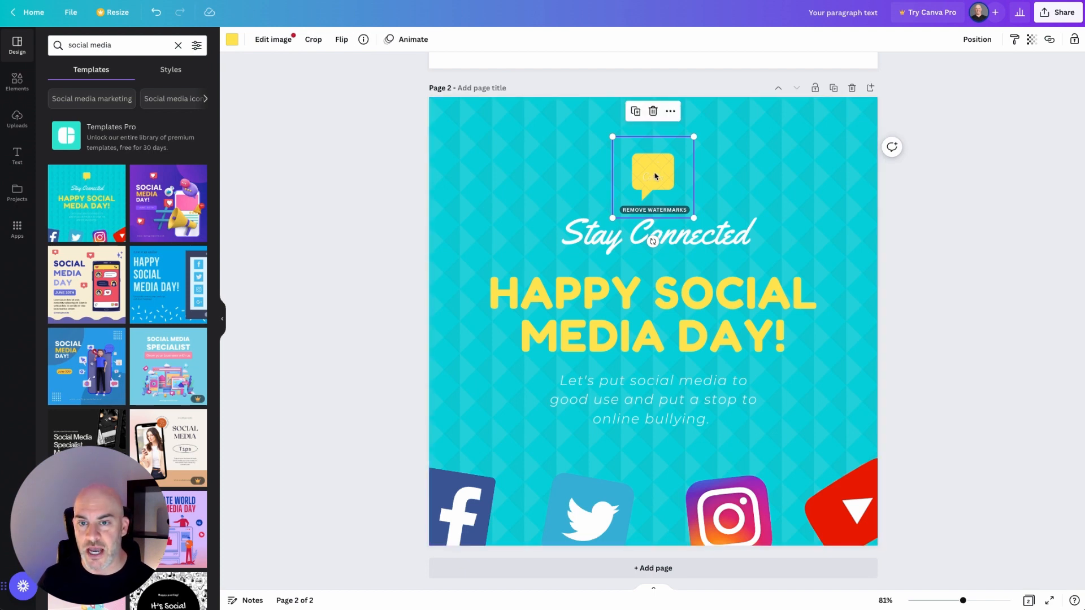
Step: Add "Stay Connected" and the "Happy Social Media Day!" heading to the speech bubble selection and move all three slightly up together
left_click(583, 238, "shift")
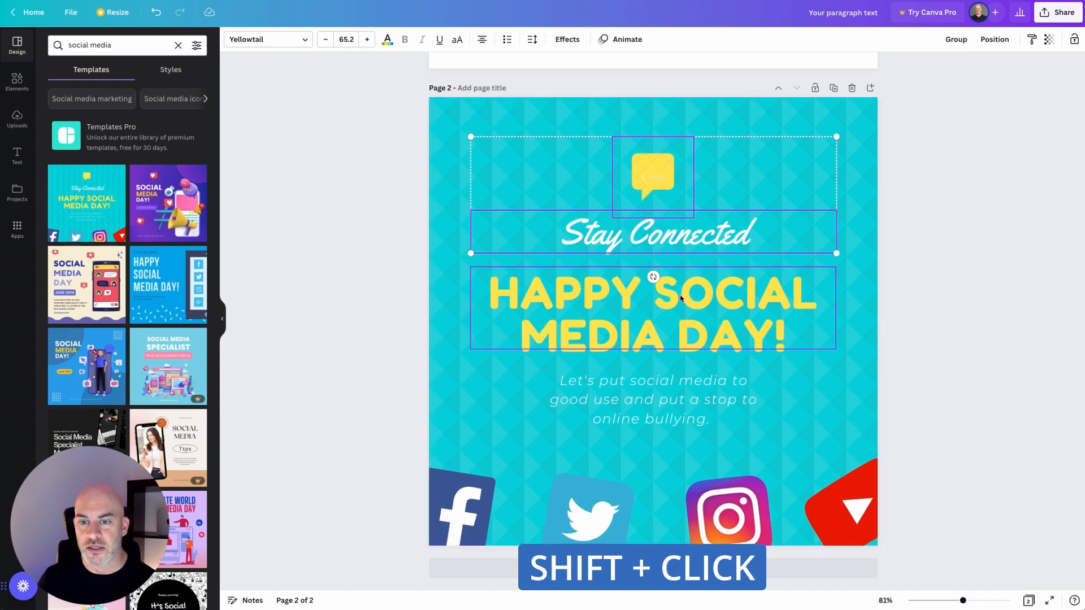
left_click_drag(684, 242, 684, 240)
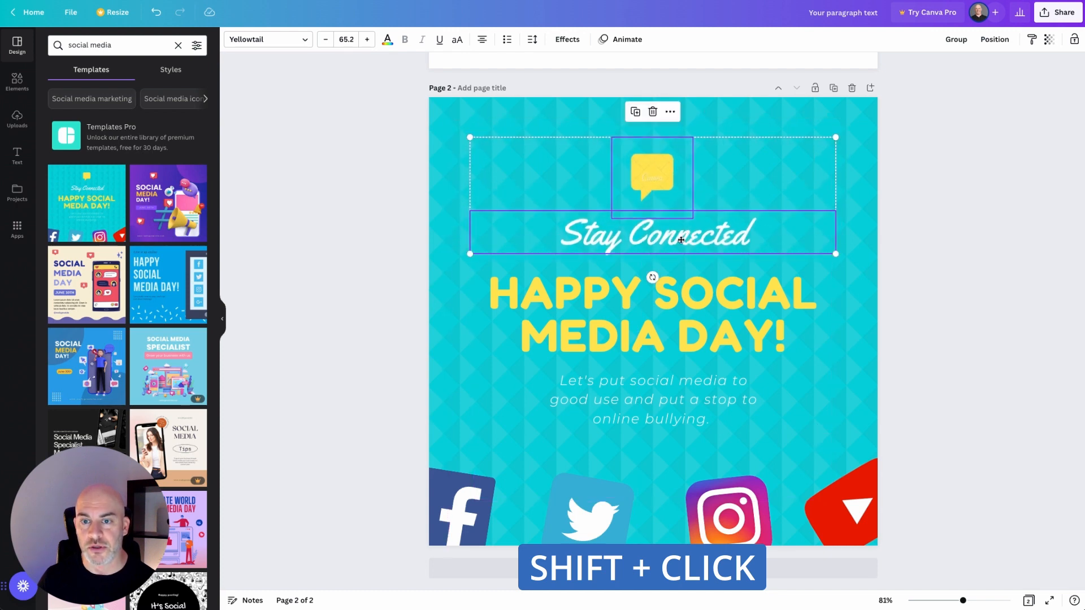
left_click(684, 298, "shift")
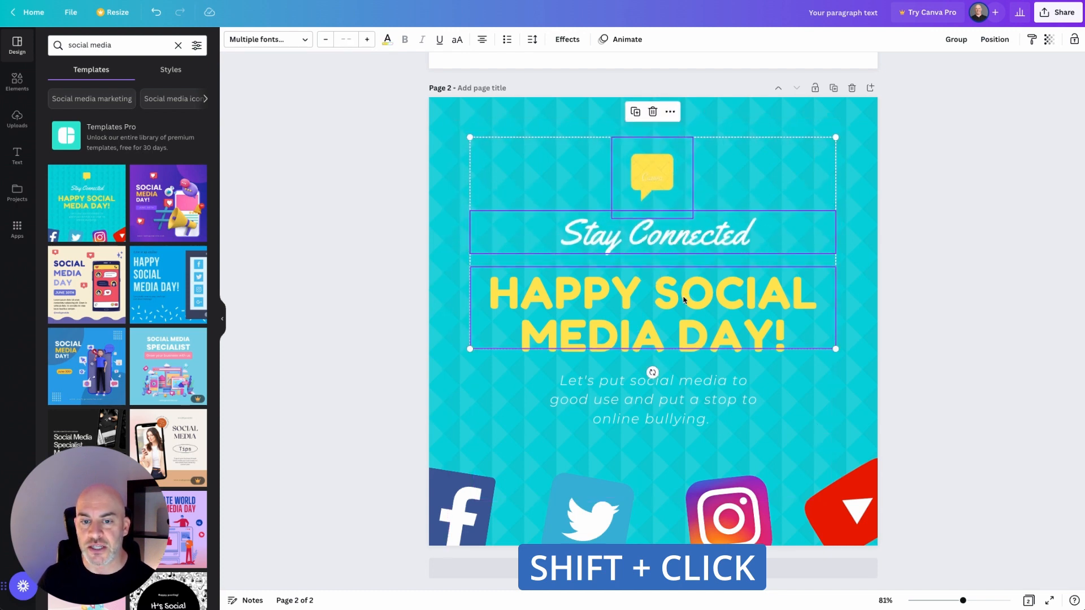
mouse_move(683, 298)
left_mouse_down()
mouse_move(673, 267)
mouse_move(650, 277)
mouse_move(696, 271)
mouse_move(699, 292)
mouse_move(683, 286)
left_mouse_up()
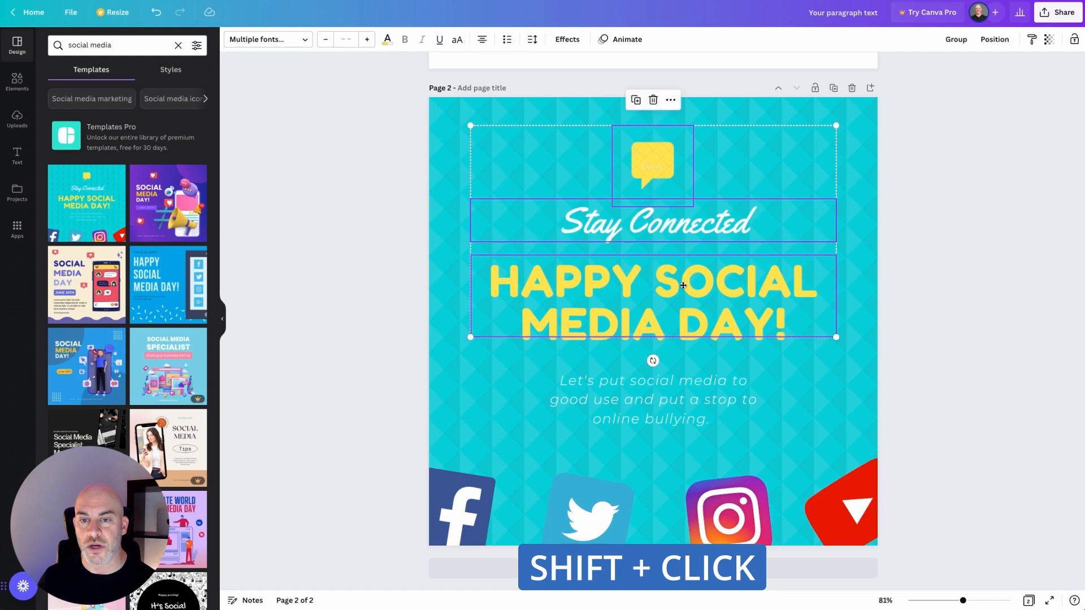
Step: Toggle the heading and paragraph in the multiple selection, moving the selected elements down and finally all four up together
left_click(625, 287, "shift")
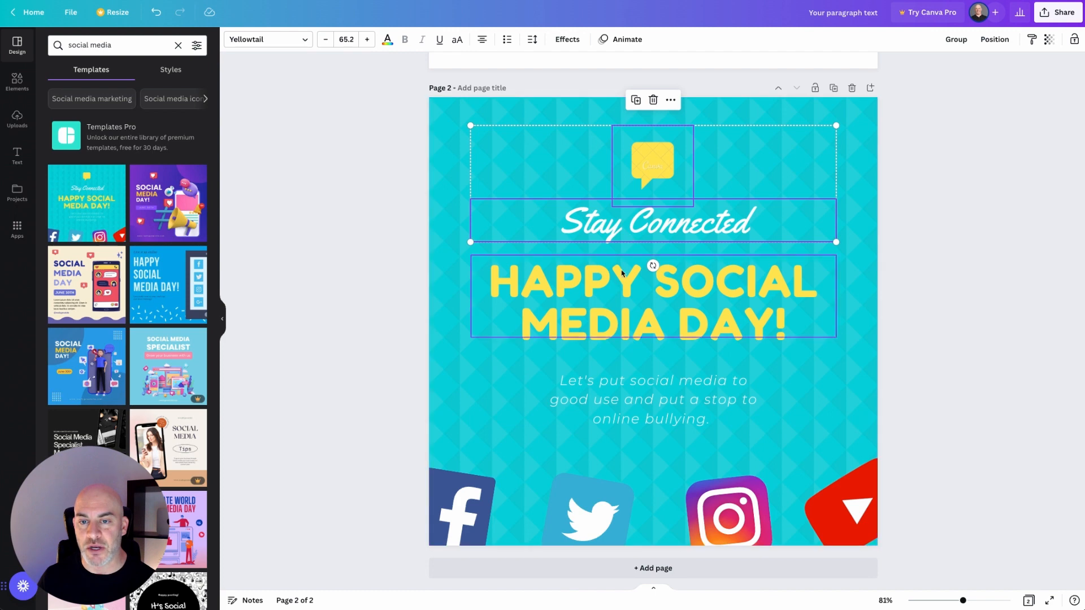
left_click(622, 398, "shift")
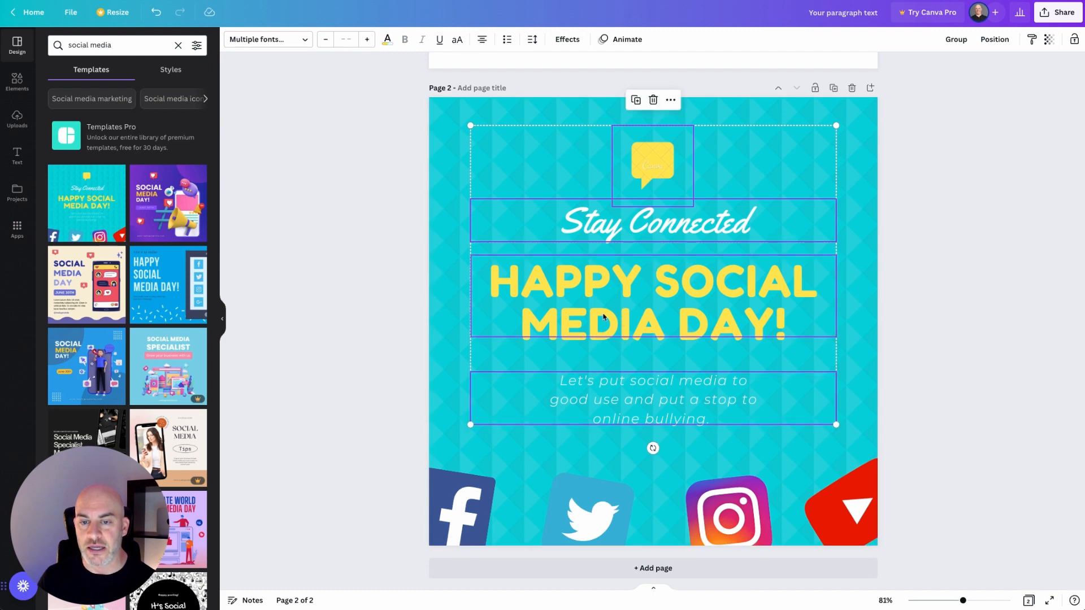
left_click_drag(603, 315, 601, 338)
left_click(608, 405, "shift")
left_click(602, 387, "shift")
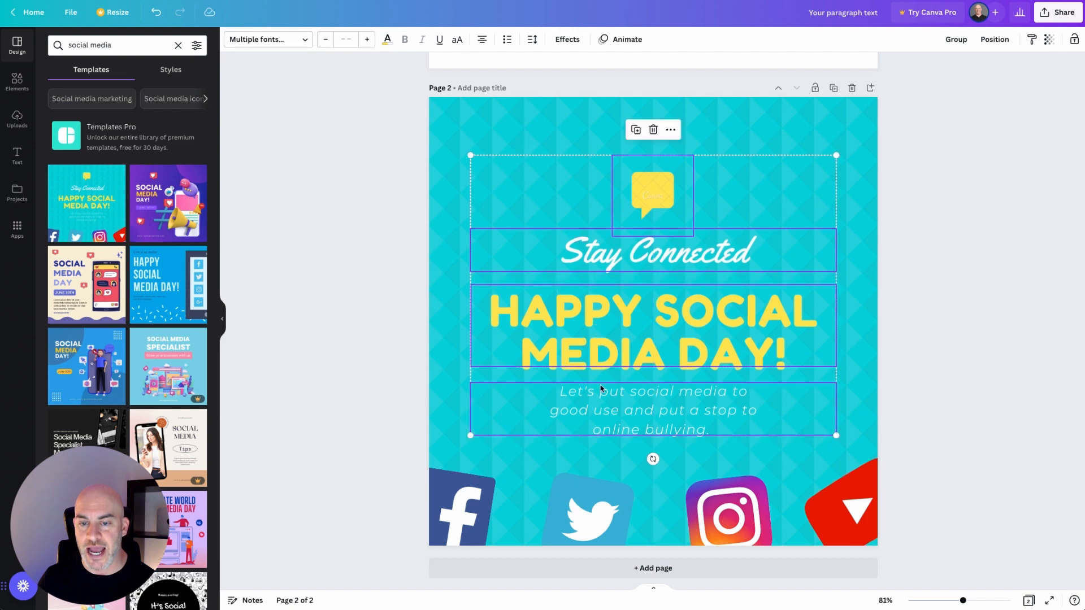
left_click_drag(601, 387, 604, 351)
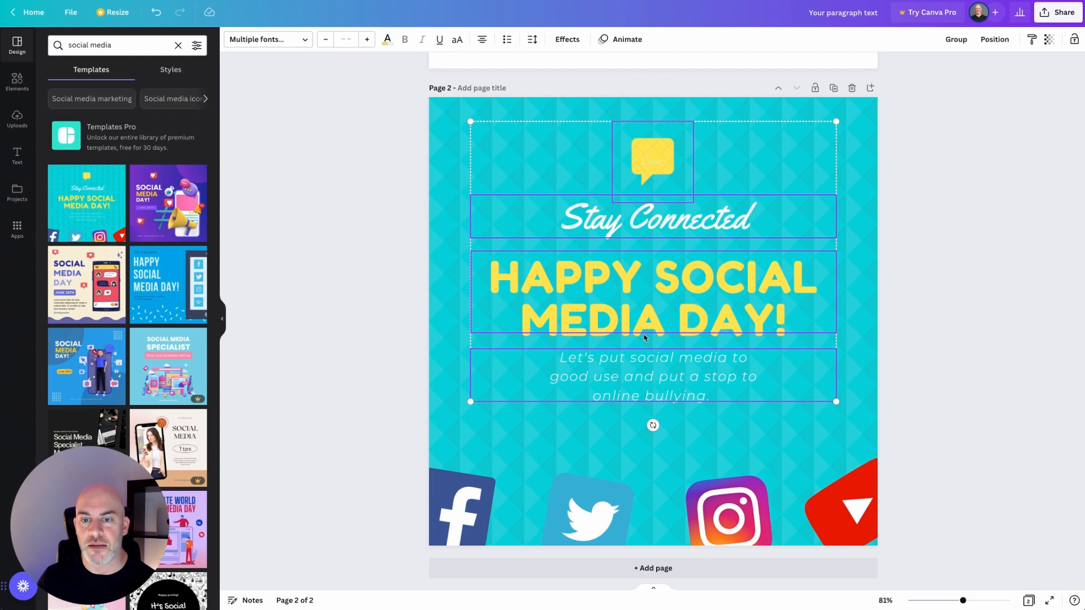
Step: Remove the paragraph and heading from the selection and move the speech bubble down-left so it overlaps "Stay Connected"
left_click(641, 375, "shift")
left_click(649, 297, "shift")
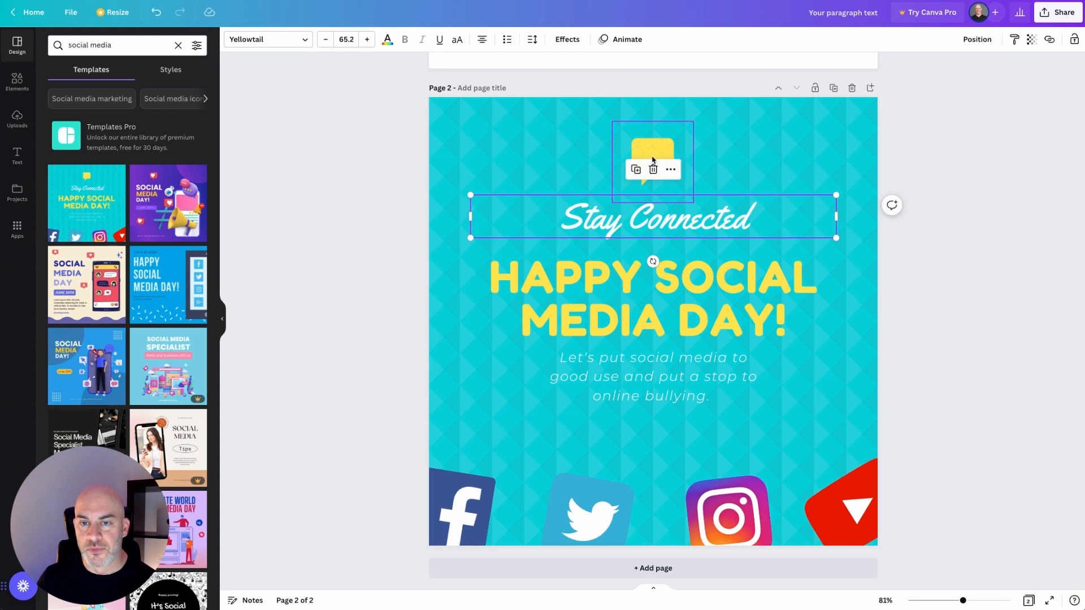
left_click_drag(649, 154, 619, 179)
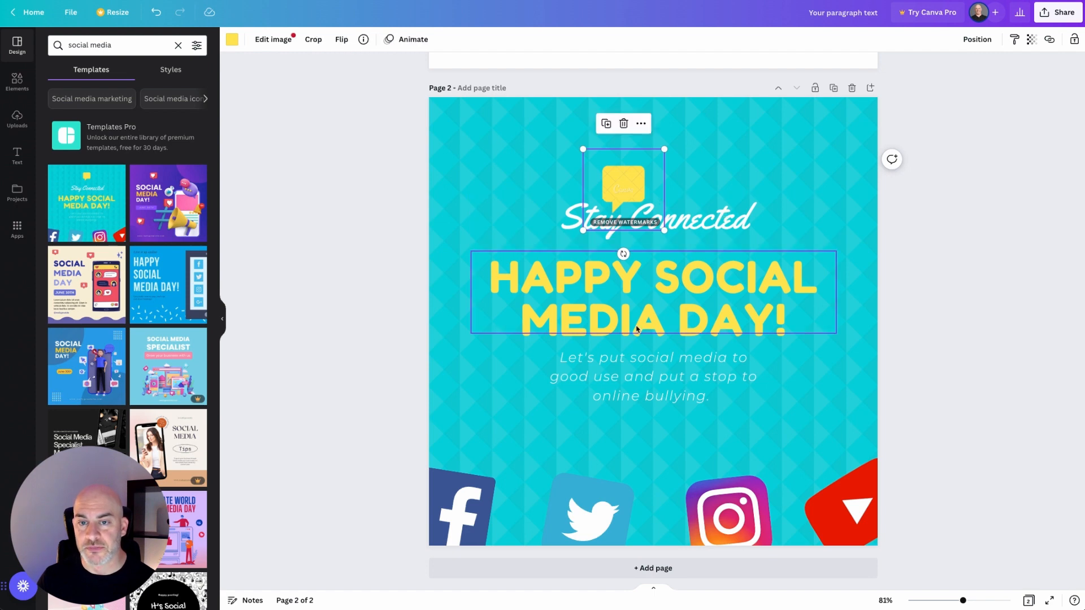
Step: Group the yellow speech bubble with the "Stay Connected" text and move the group up, farther from the heading
left_click(704, 226, "shift")
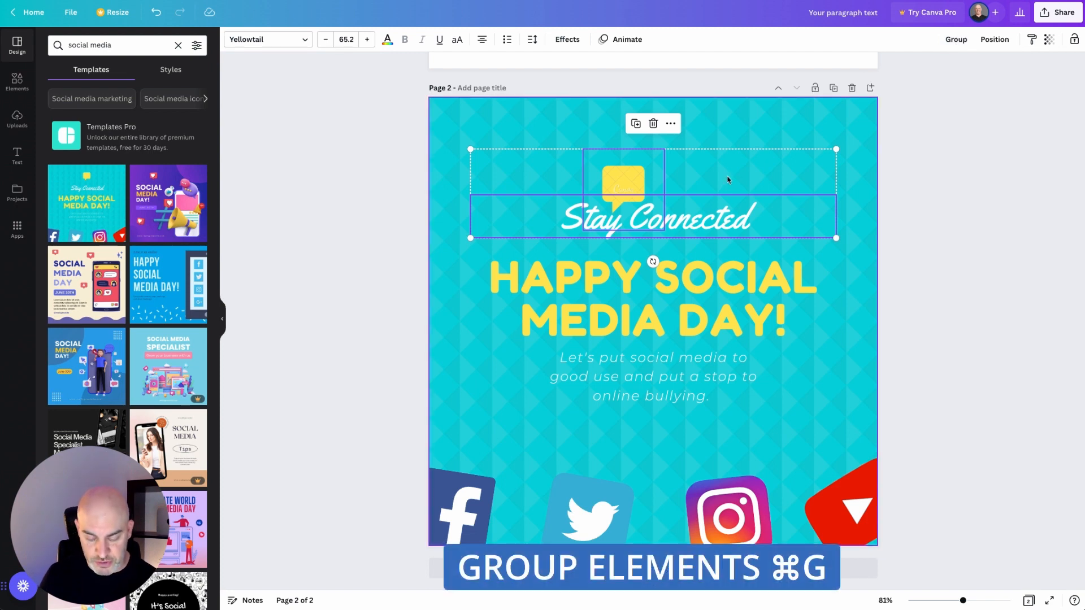
key("super+g")
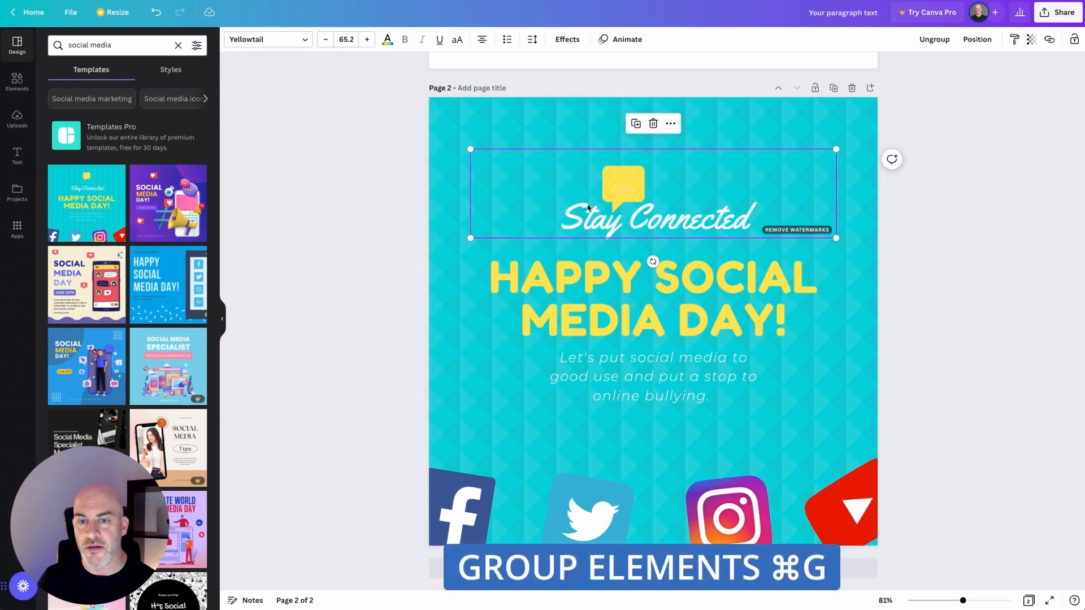
mouse_move(626, 195)
left_mouse_down()
mouse_move(628, 168)
mouse_move(628, 195)
mouse_move(627, 186)
left_mouse_up()
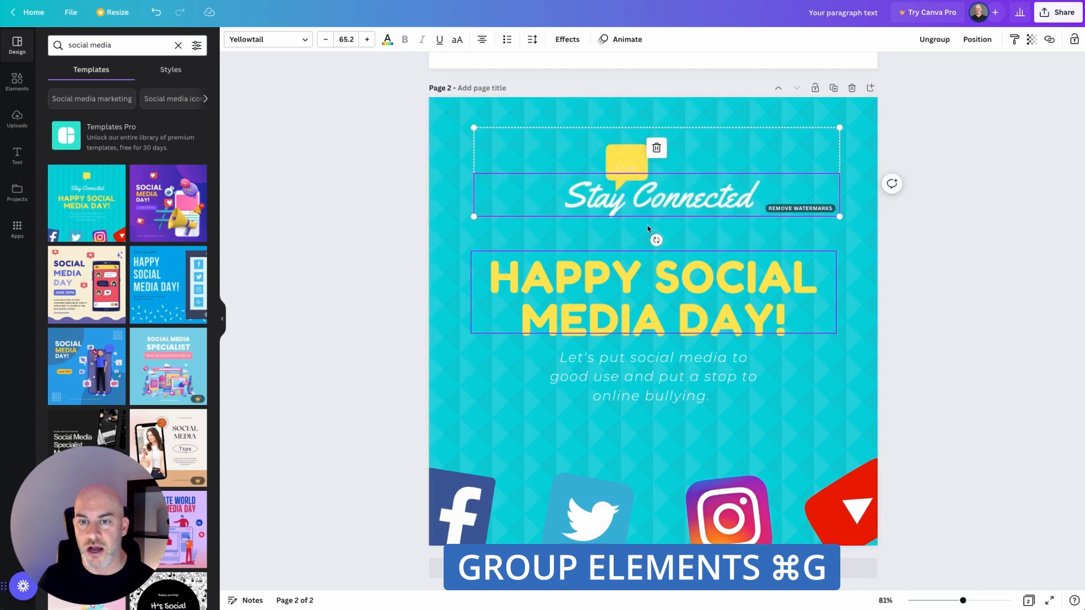
left_click(618, 189)
mouse_move(620, 200)
left_mouse_down()
mouse_move(620, 248)
mouse_move(617, 189)
mouse_move(568, 194)
mouse_move(626, 192)
mouse_move(618, 195)
left_mouse_up()
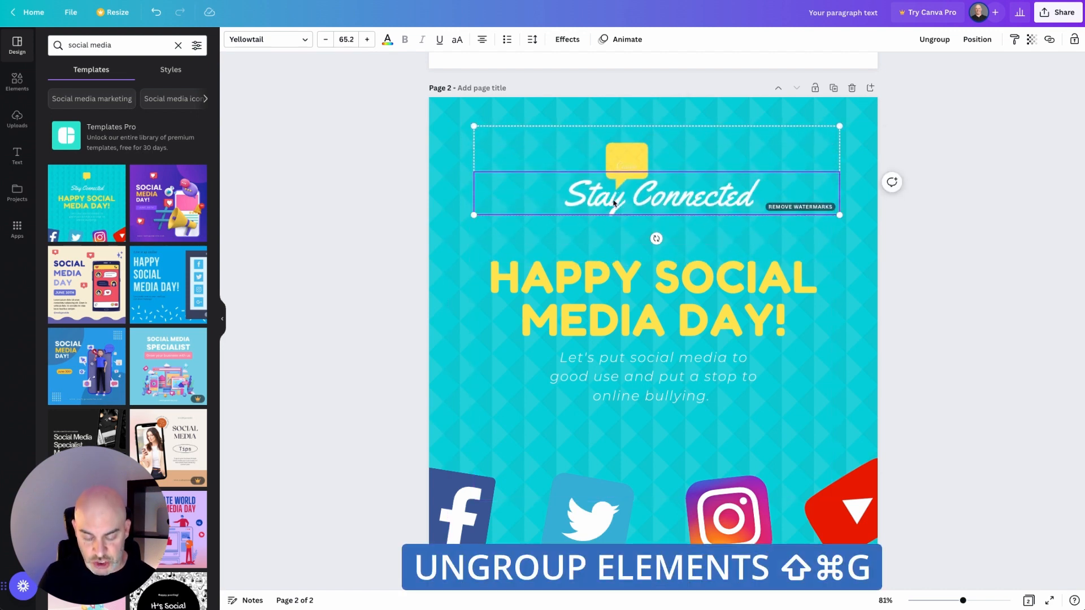
Step: Ungroup the speech bubble and "Stay Connected", and move only the text slightly left and down before clearing the selection
key("shift+super+g")
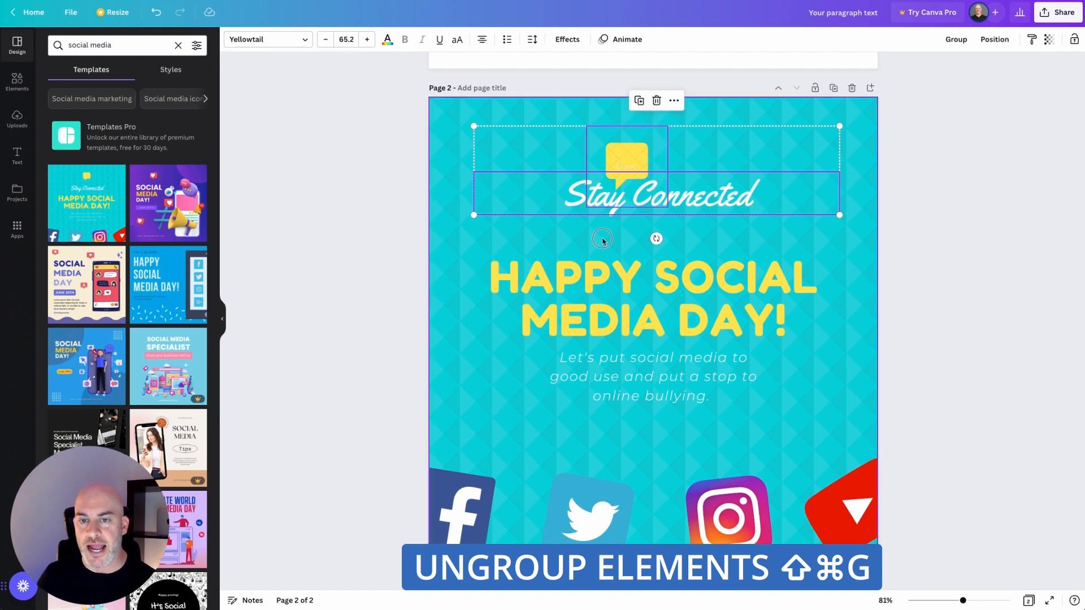
left_click(616, 198)
mouse_move(617, 198)
left_mouse_down()
mouse_move(587, 214)
mouse_move(621, 212)
mouse_move(602, 209)
mouse_move(602, 182)
mouse_move(602, 198)
left_mouse_up()
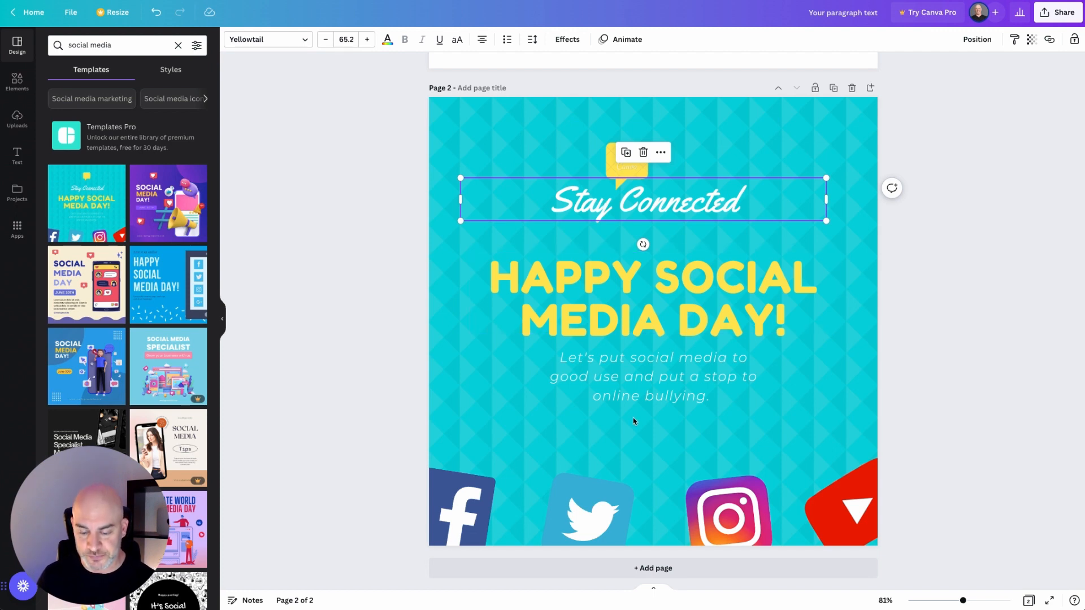
left_click(900, 283)
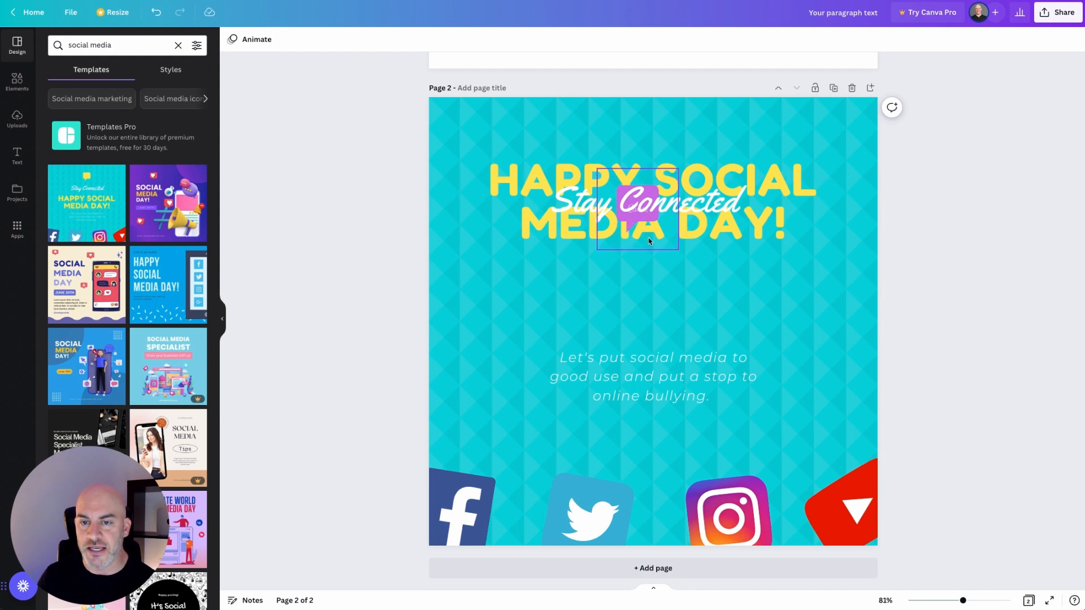
Step: Reposition "Stay Connected" and the heading individually within the overlapping stack around the purple speech bubble, and clear their selection
left_click(610, 208)
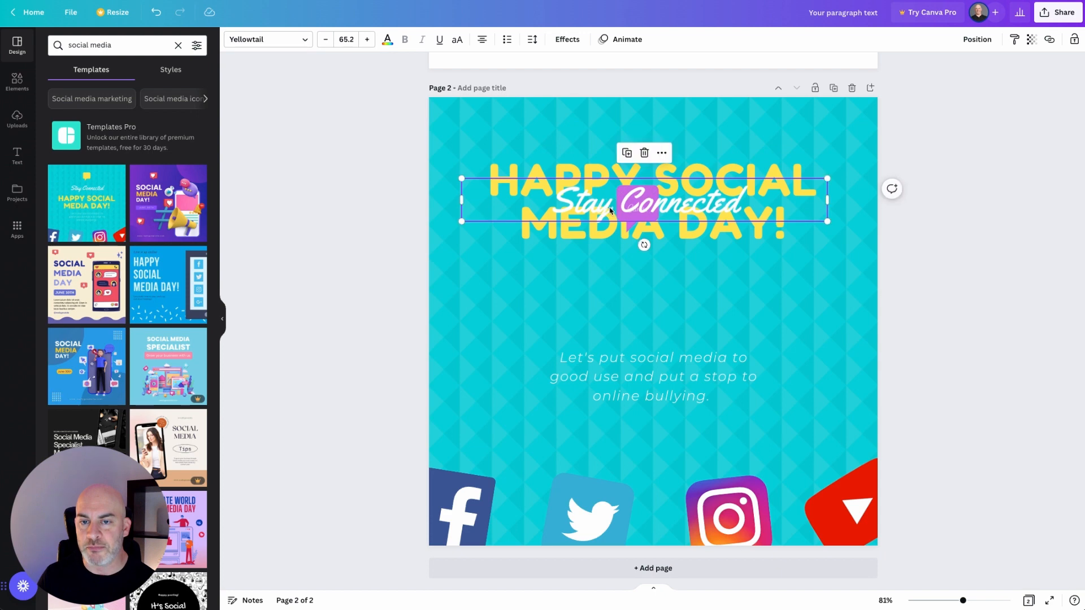
left_click_drag(627, 229, 594, 207)
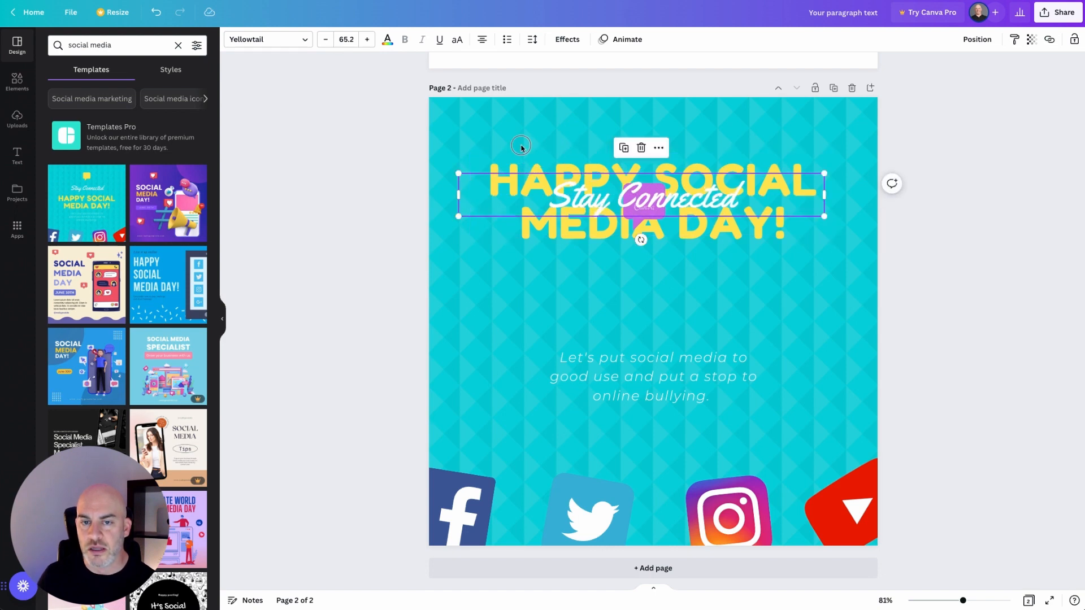
left_click(496, 176)
mouse_move(497, 171)
left_mouse_down()
mouse_move(493, 140)
mouse_move(499, 171)
left_mouse_up()
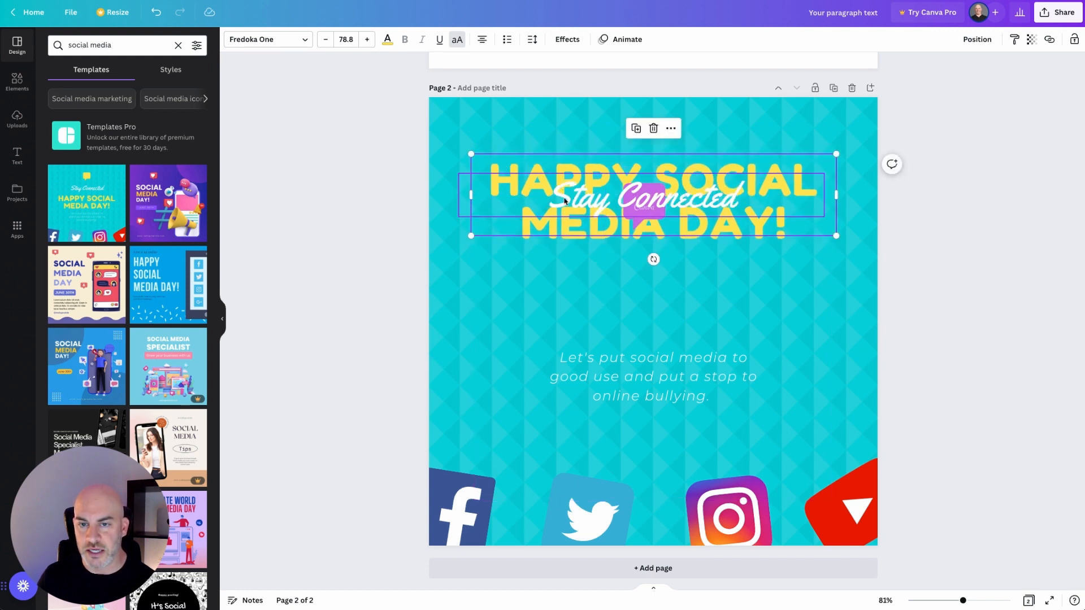
left_click(596, 376)
left_click(565, 294)
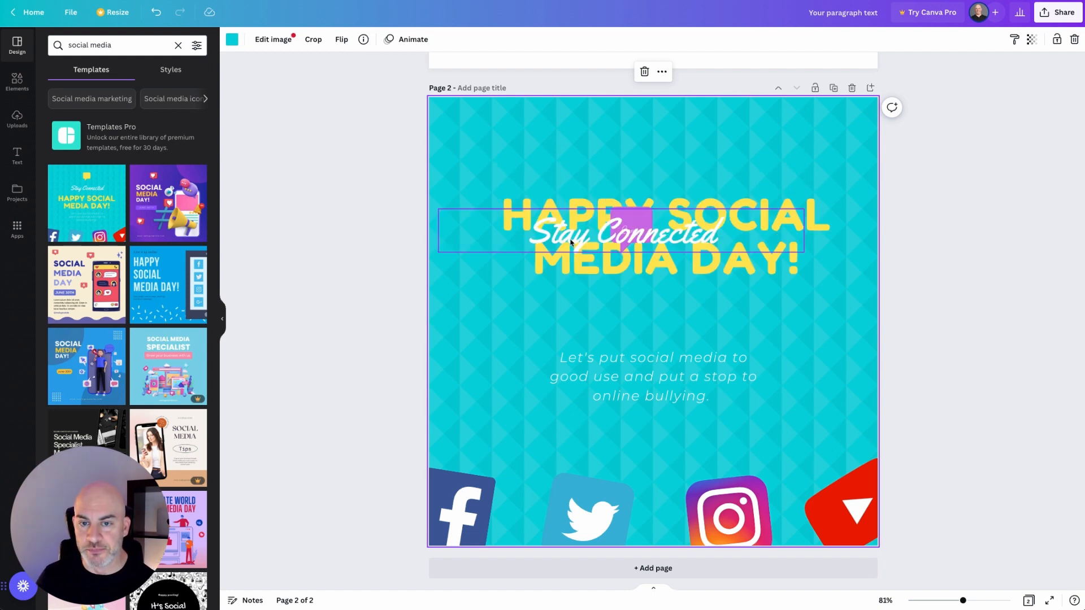
Step: Cycle through the overlapping layers, shift "Stay Connected" slightly right, and select the purple speech bubble hidden behind it
left_click(570, 243)
left_click(571, 240, "alt")
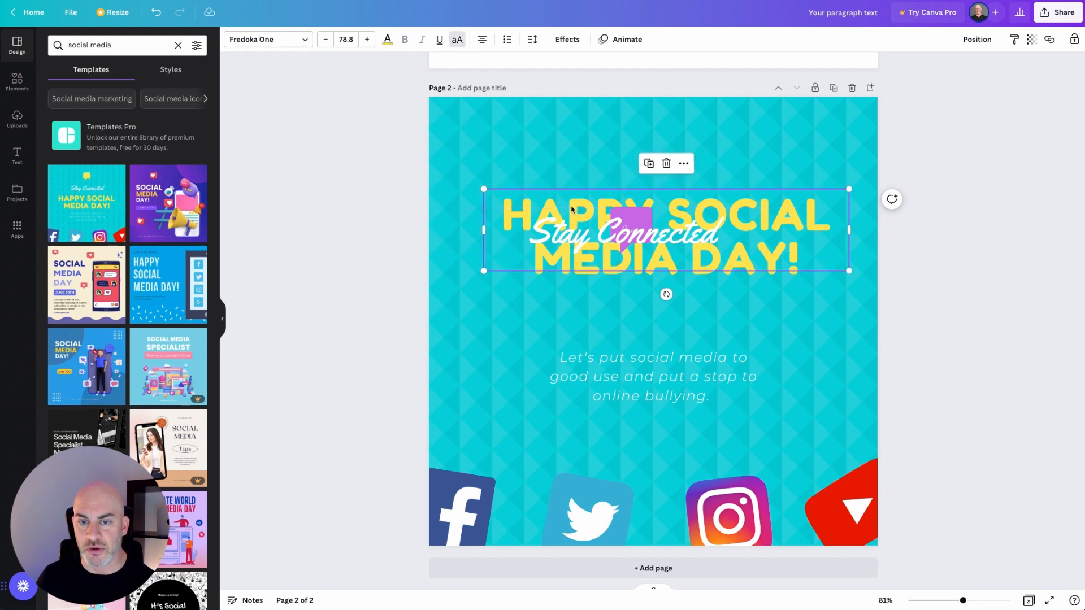
left_click(632, 226, "alt")
left_click(635, 224, "super")
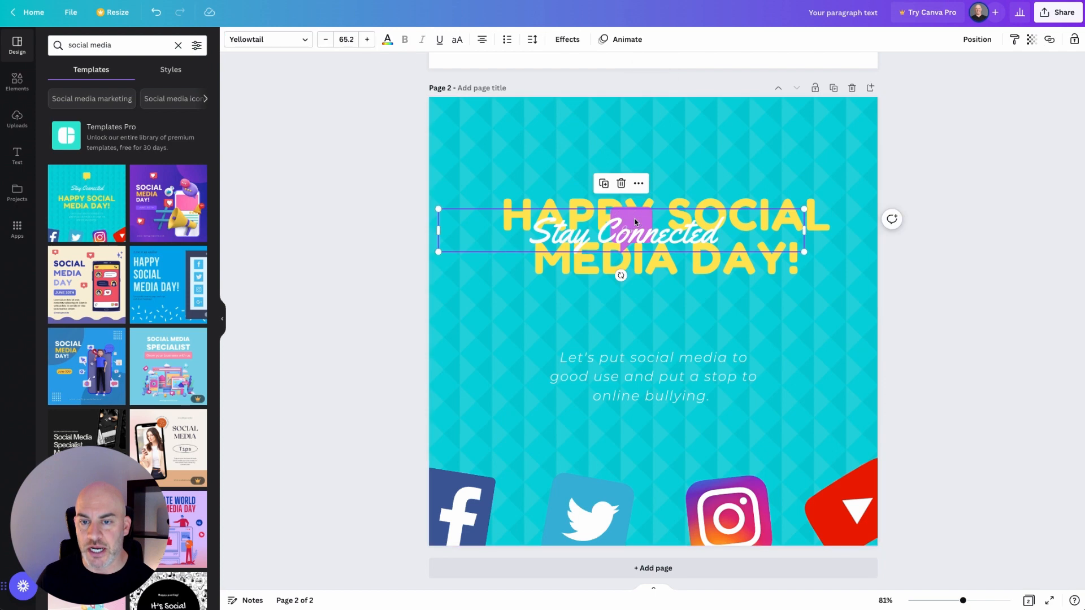
left_click(635, 225, "super")
mouse_move(634, 226)
left_mouse_down()
mouse_move(637, 176)
mouse_move(640, 225)
left_mouse_up()
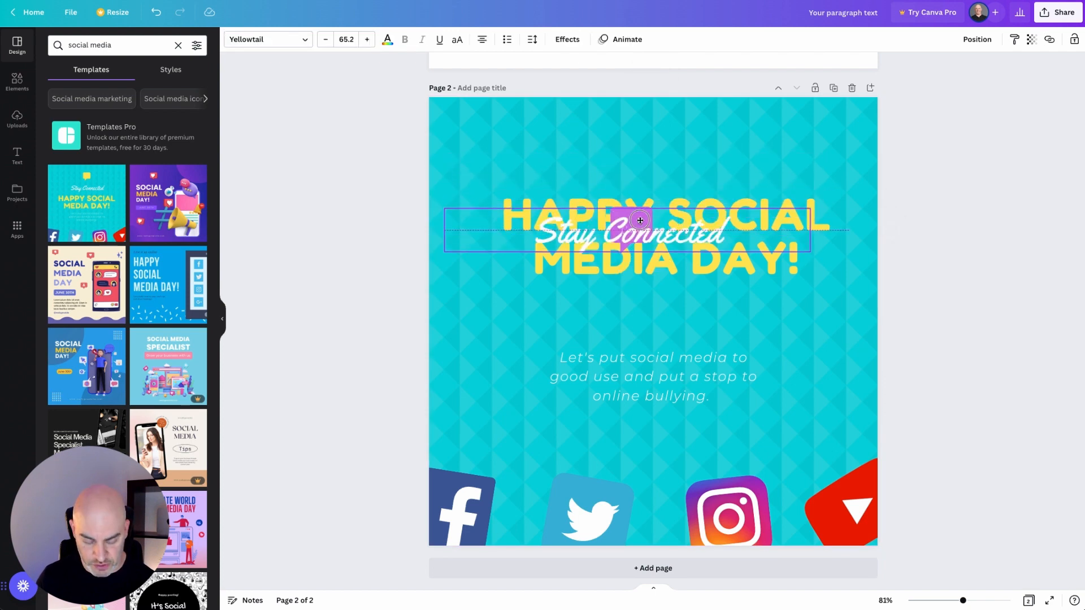
left_click(637, 220, "super")
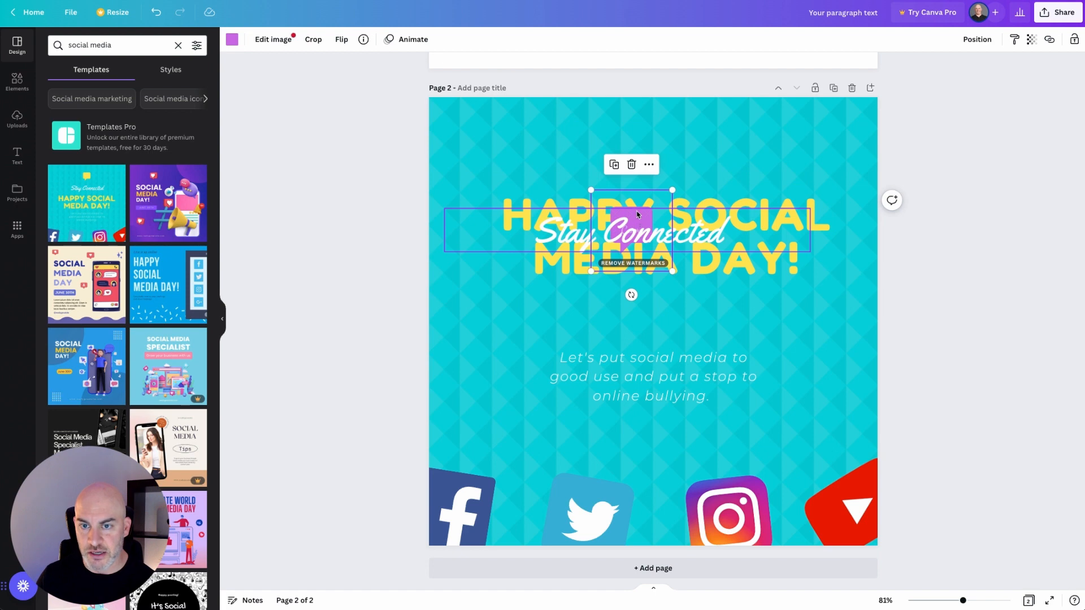
Step: Move the purple speech bubble out above the heading and shift "Stay Connected" to the right across the heading
left_click_drag(637, 208, 644, 130)
left_click(548, 223)
left_click_drag(548, 224, 588, 243)
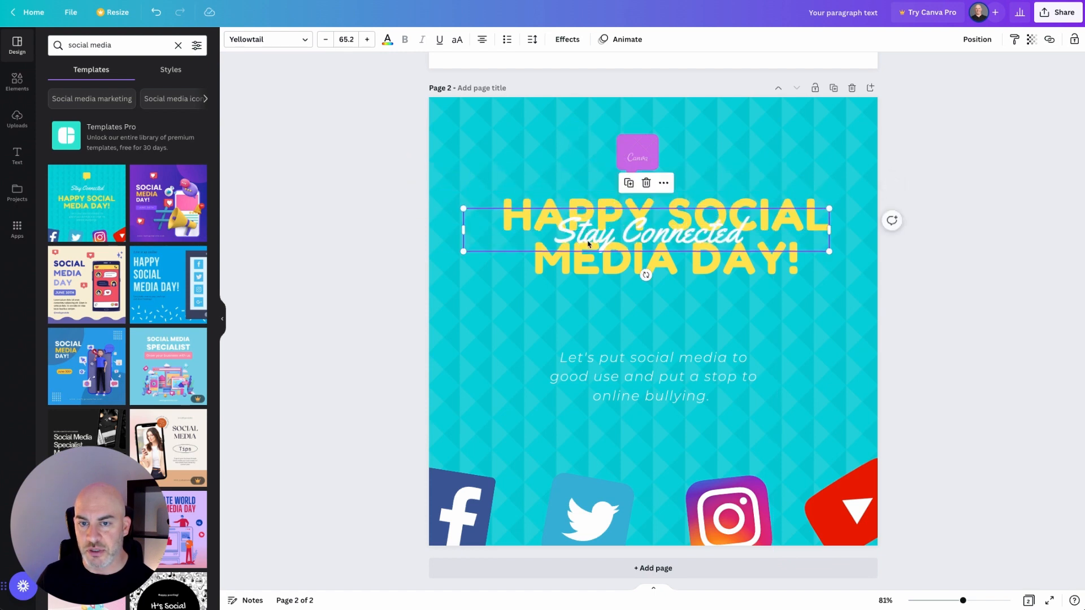
left_click(655, 319)
left_click(588, 247)
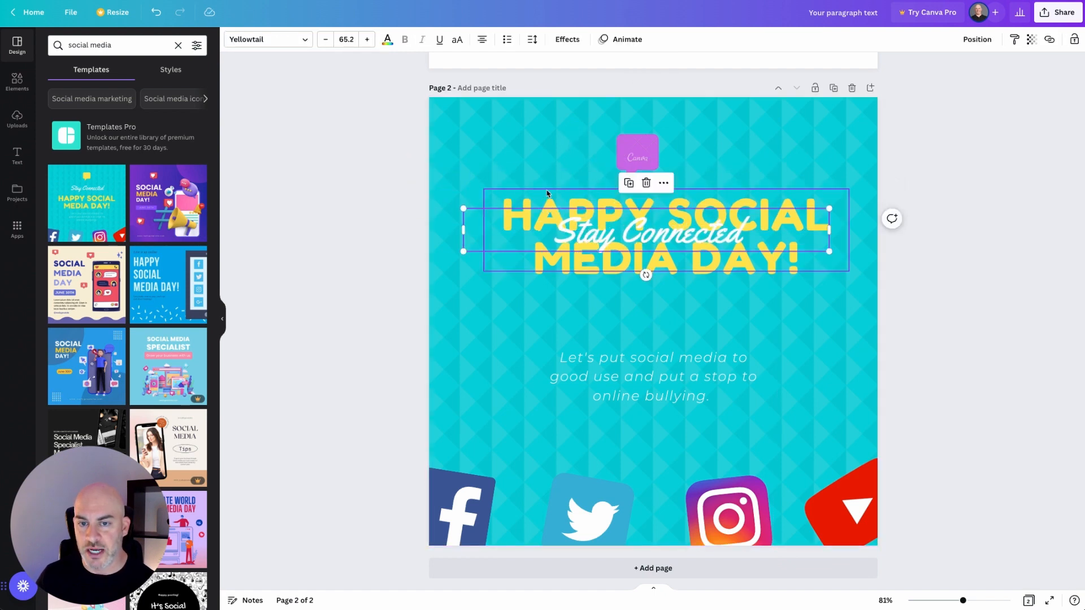
Step: Move the purple speech bubble back behind the word "Stay", and select the script text, the heading and the Instagram logo in turn
left_click_drag(647, 168, 616, 248)
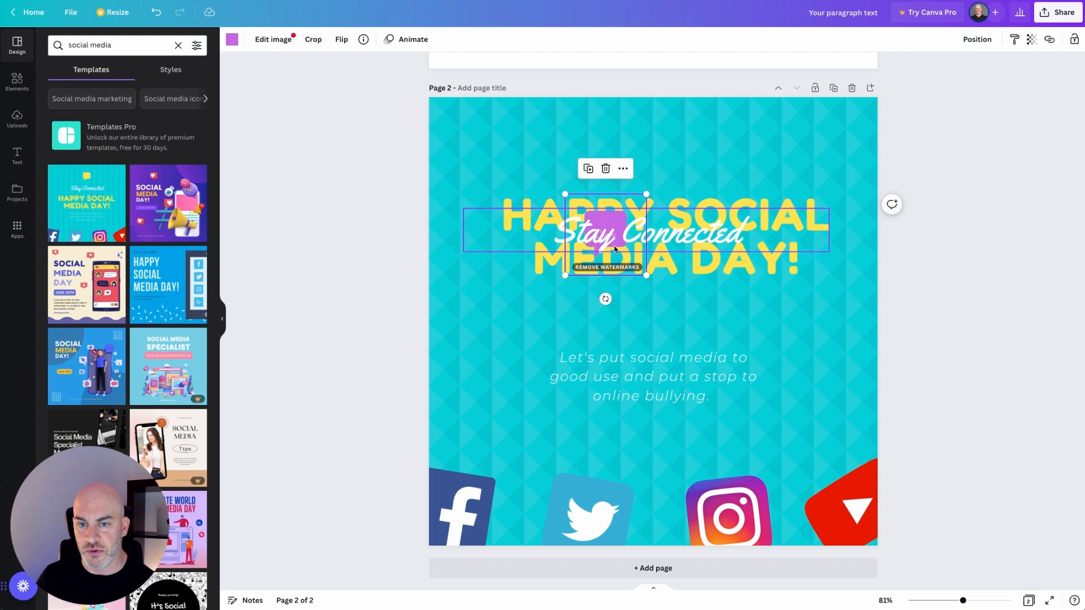
left_click(689, 251)
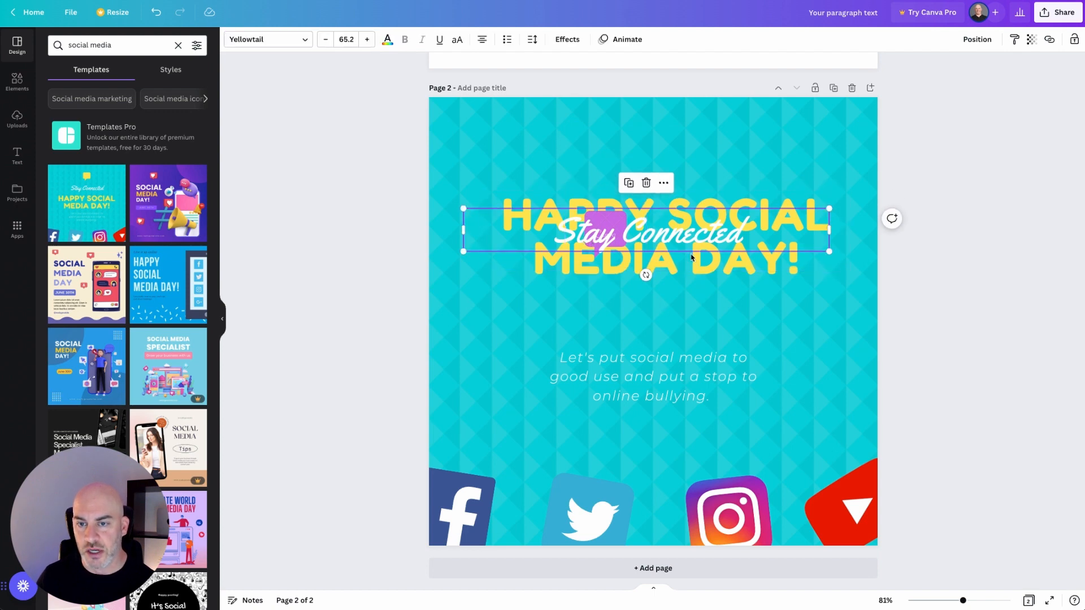
left_click(699, 270)
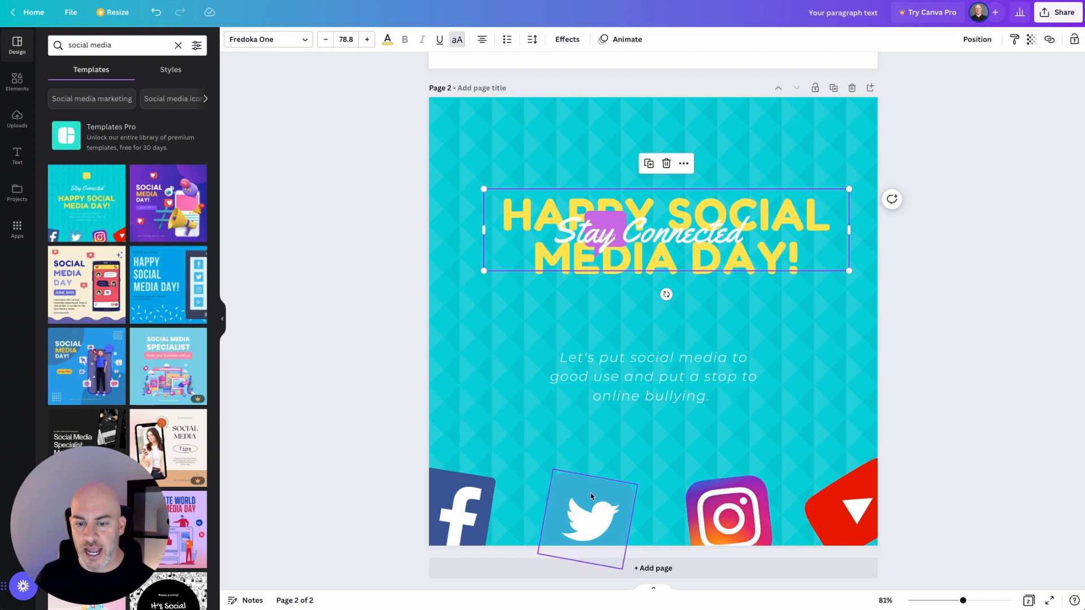
left_click(716, 510)
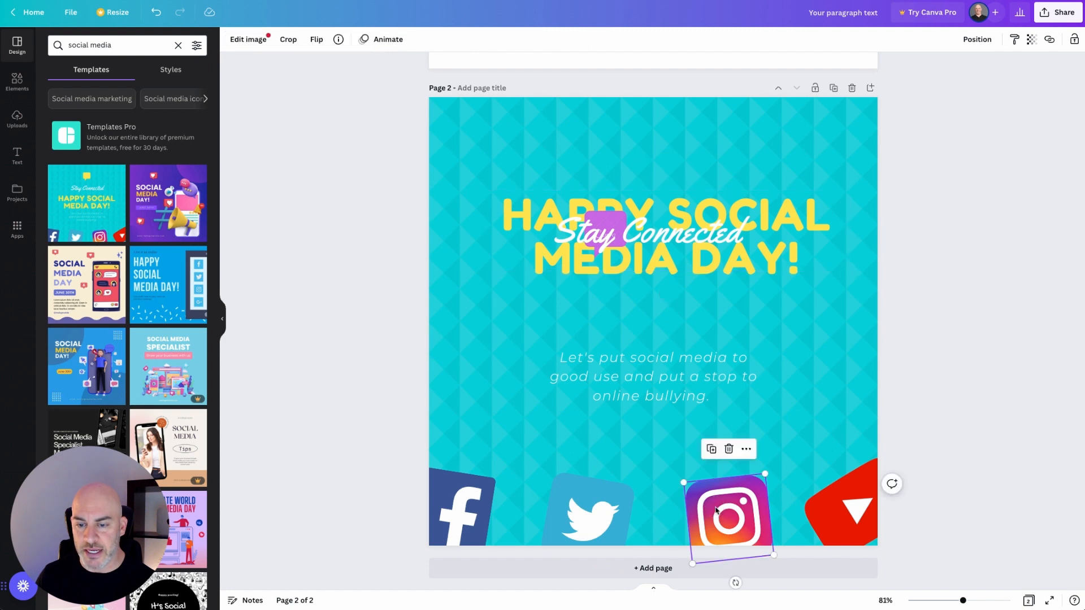
Step: Duplicate the Instagram logo, place two copies below the heading, and try copying the Facebook logo up from the page's lower edge
key("super+d")
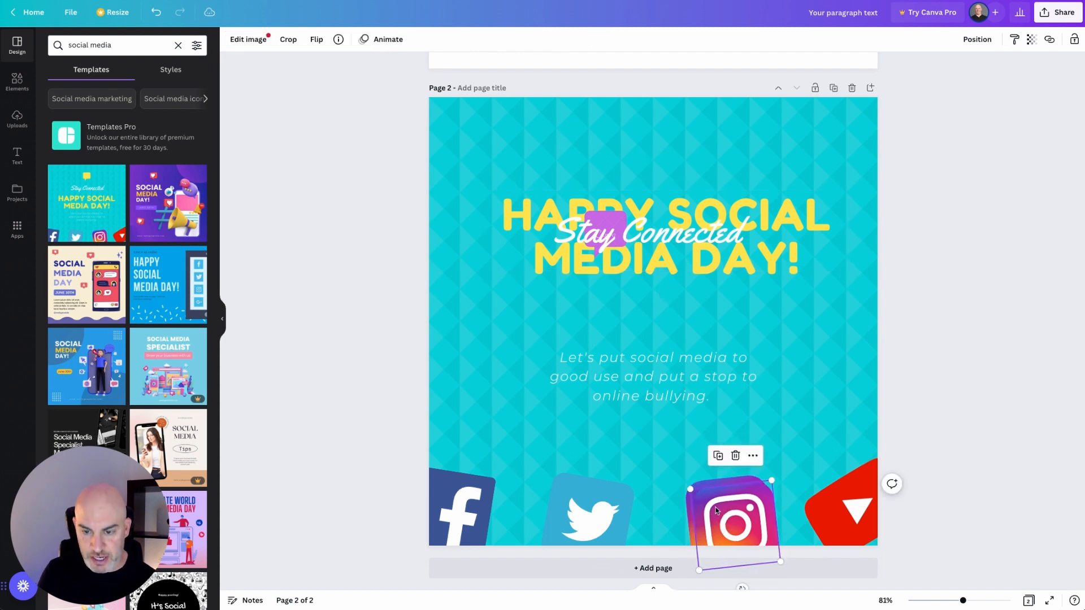
left_click_drag(713, 506, 472, 287)
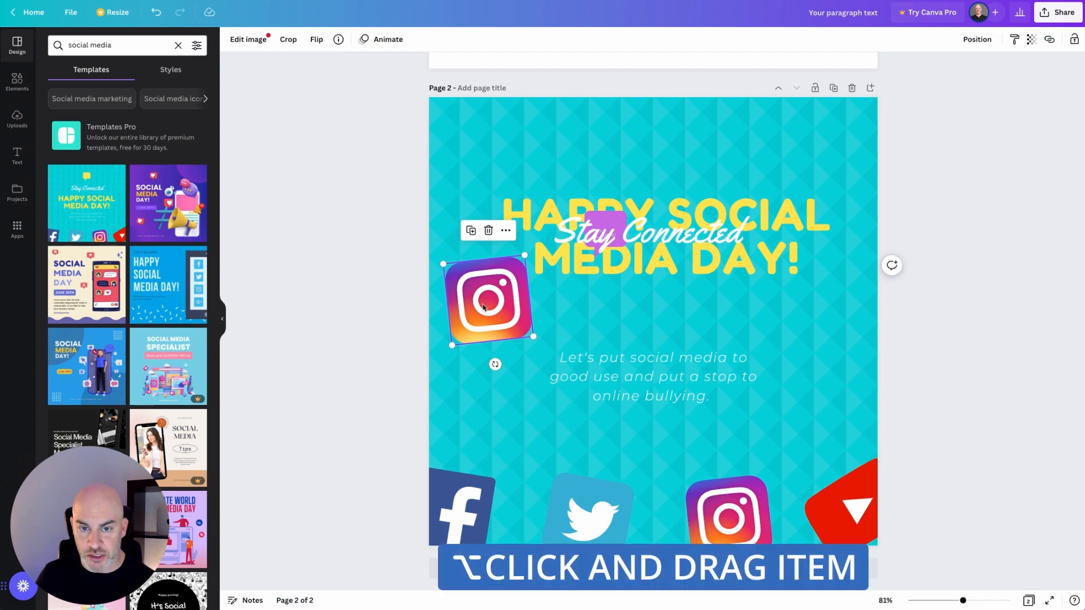
left_click_drag(483, 306, 632, 319)
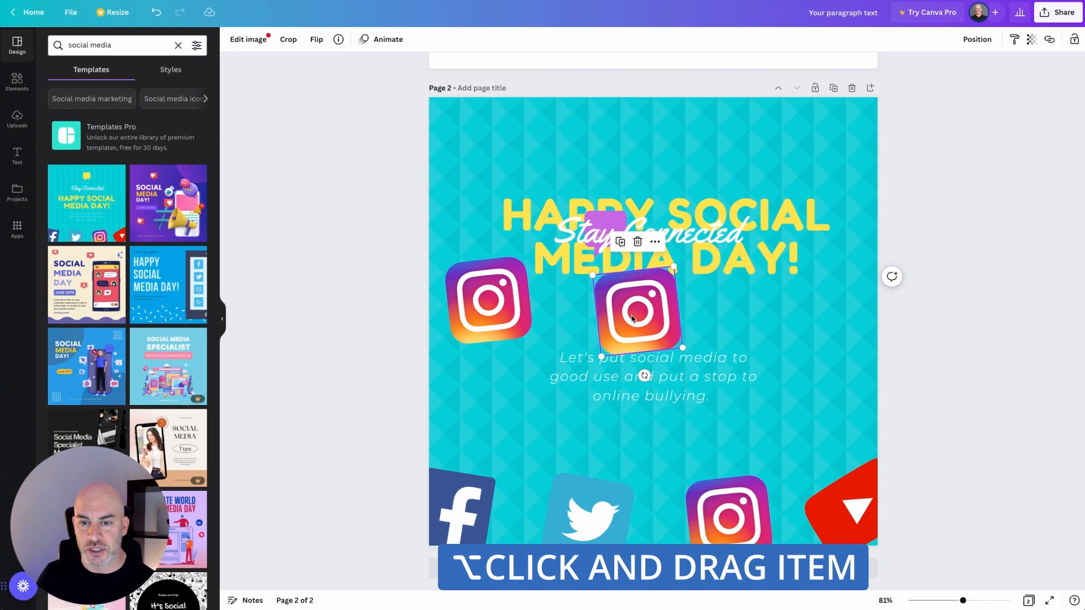
left_click_drag(459, 486, 526, 421)
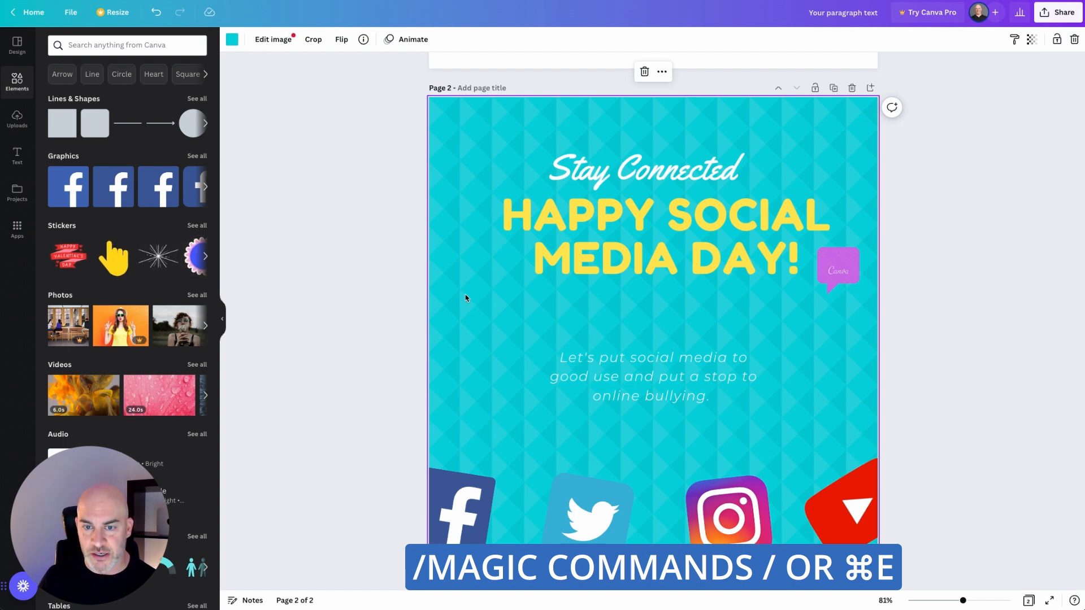
Step: Bring up the Magic commands list, browse its entries, look up "star", and clear the search
key("slash")
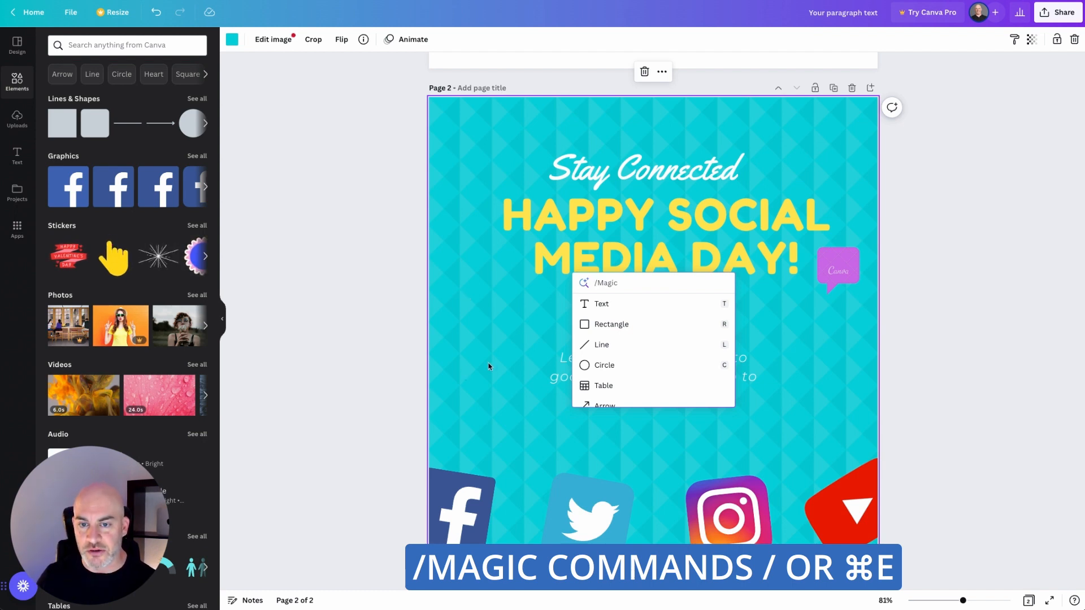
scroll(608, 334, "down", 4)
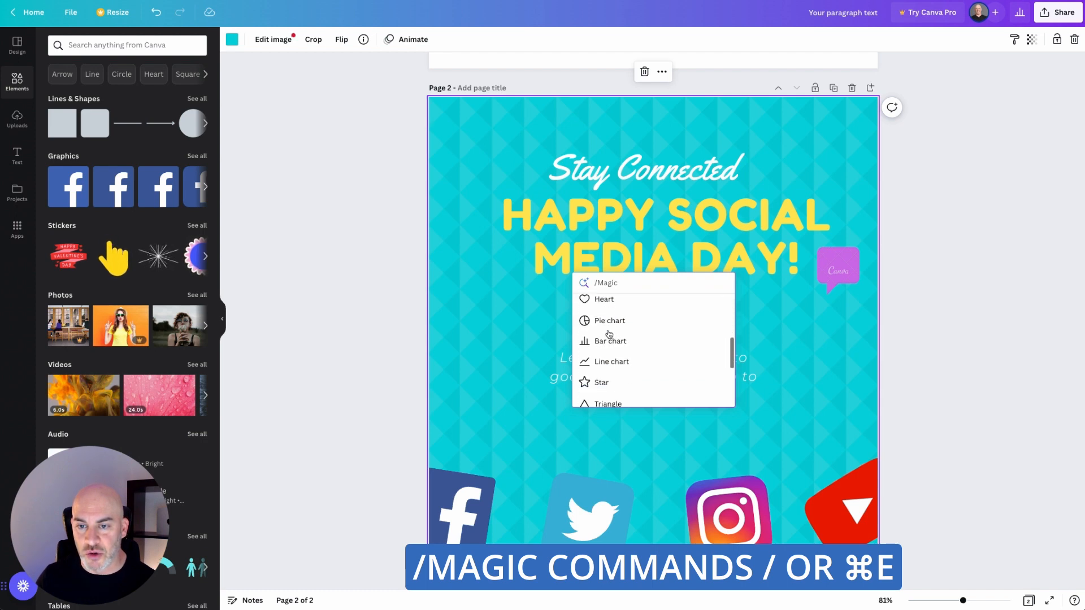
scroll(609, 334, "up", 4)
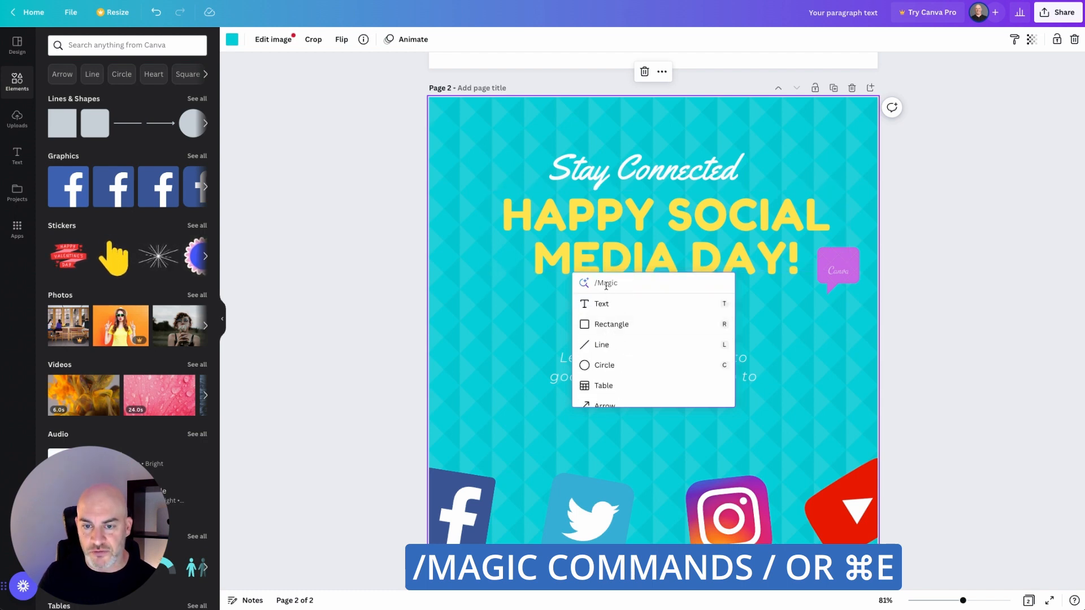
type("star")
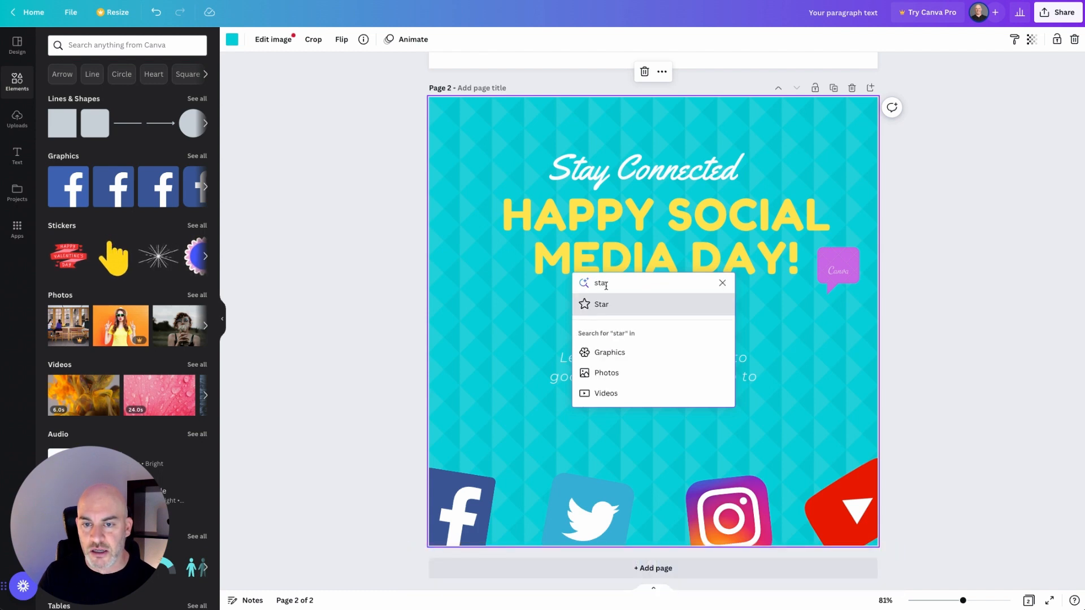
key("BackSpace")
key("BackSpace")
key("BackSpace")
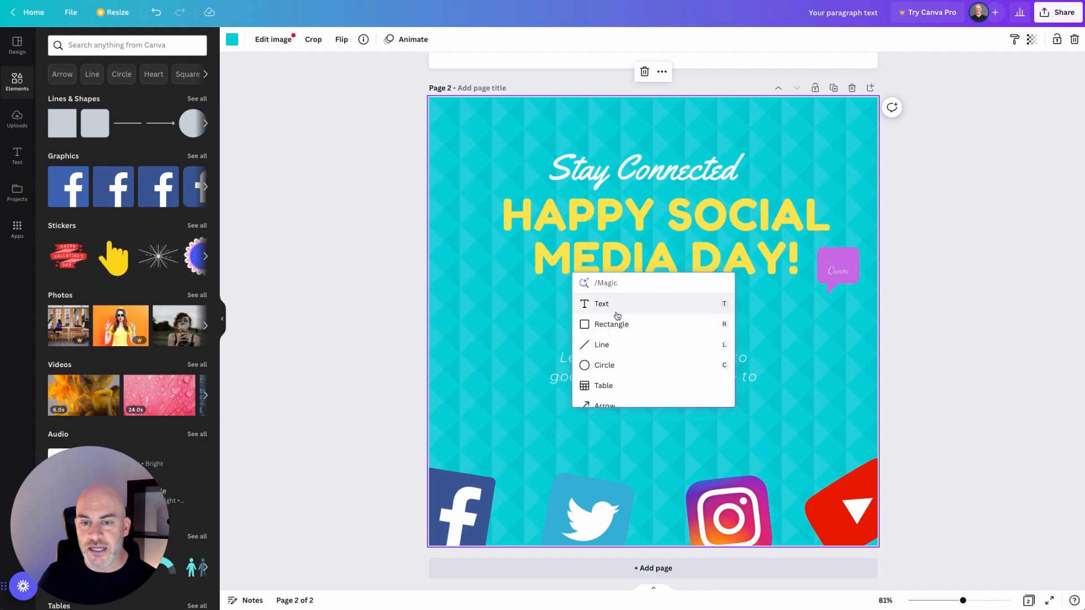
Step: Insert a circle from the Magic commands and move it to the page's left side, below the heading
key("Down")
key("Down")
key("Down")
key("Down")
key("Up")
key("Up")
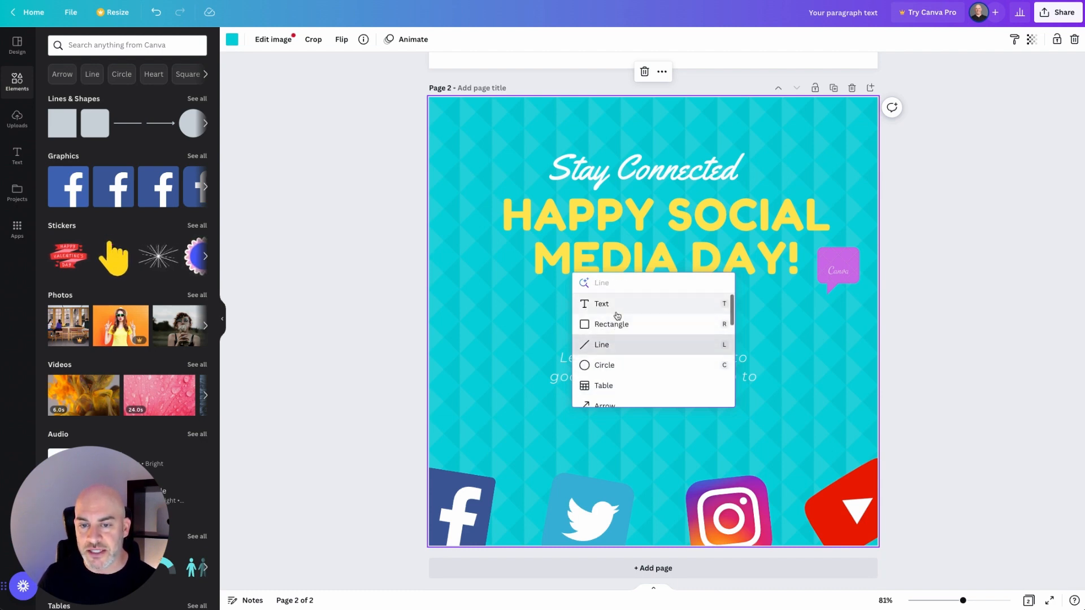
key("Up")
key("Down")
key("Down")
key("Down")
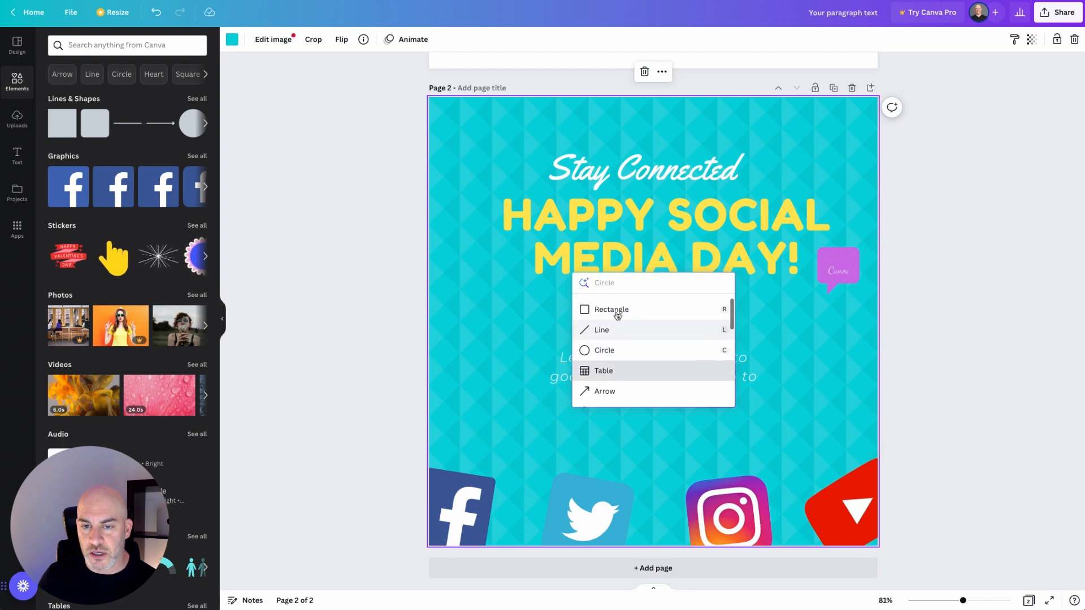
key("Up")
key("Return")
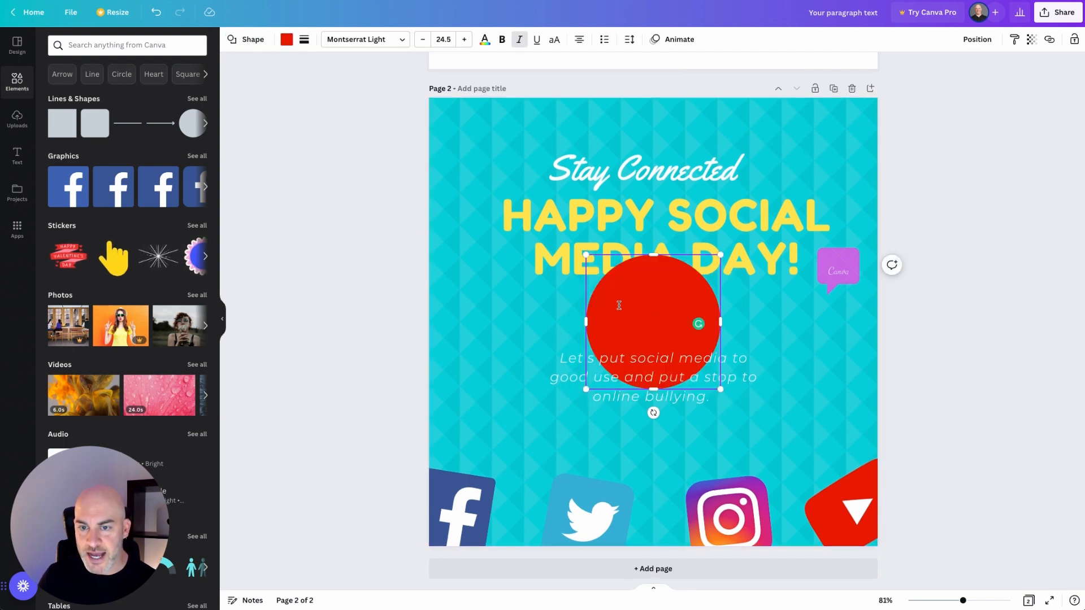
left_click_drag(623, 295, 482, 296)
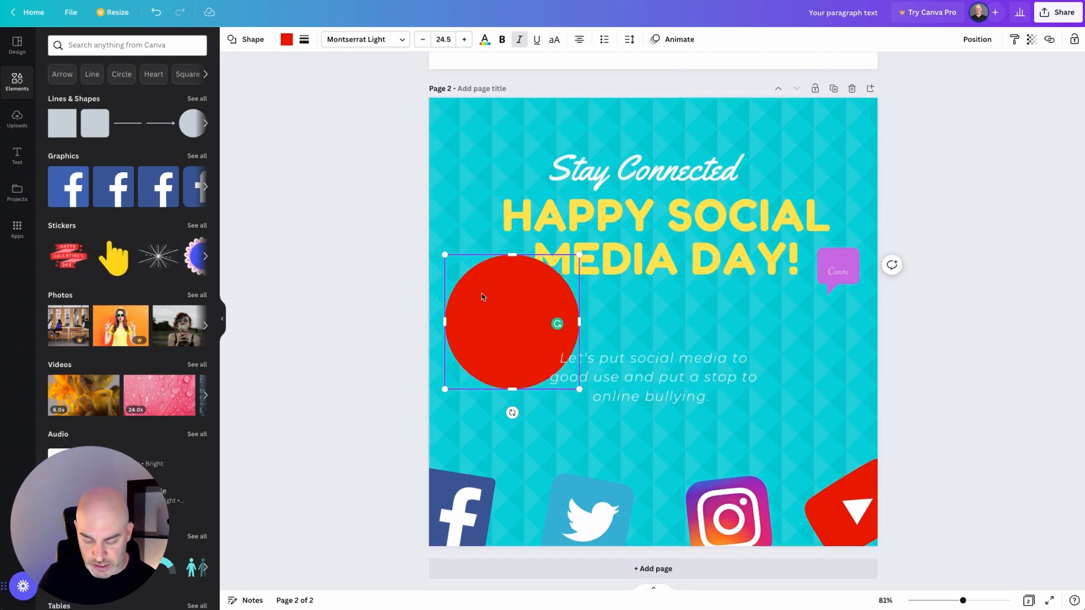
Step: Insert a star through the Magic commands and move it to the page's right edge, below the purple speech bubble
key("slash")
scroll(613, 369, "down", 2)
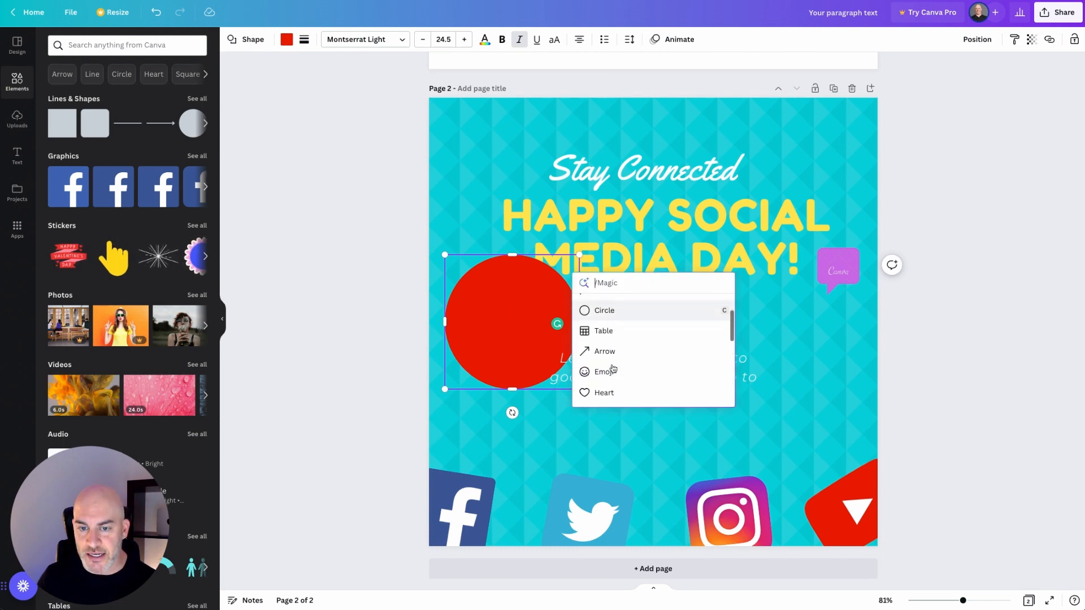
scroll(610, 362, "down", 4)
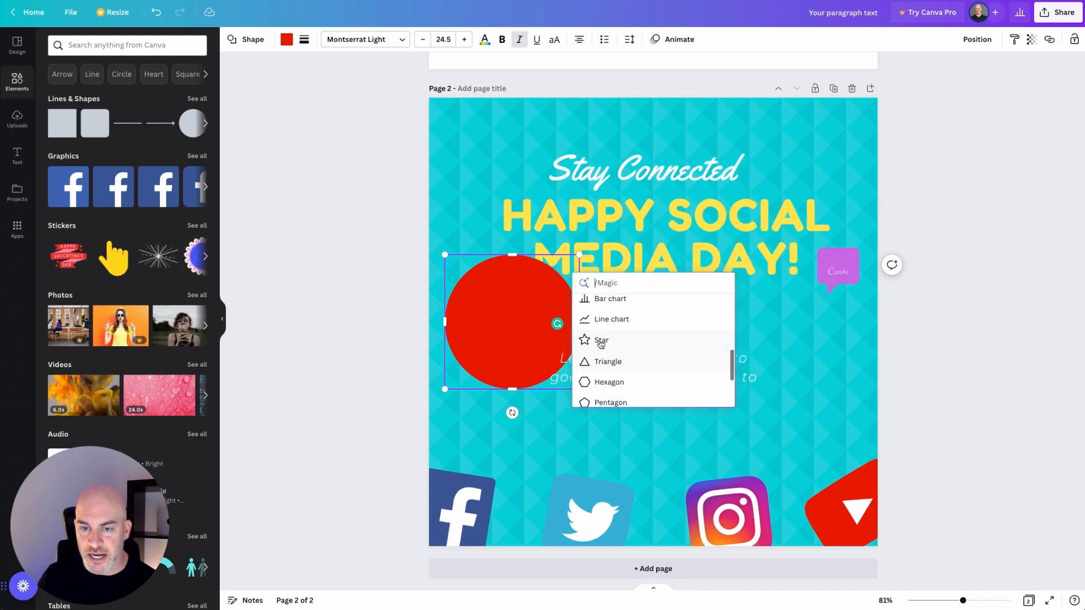
left_click(601, 341)
left_click_drag(672, 303, 857, 348)
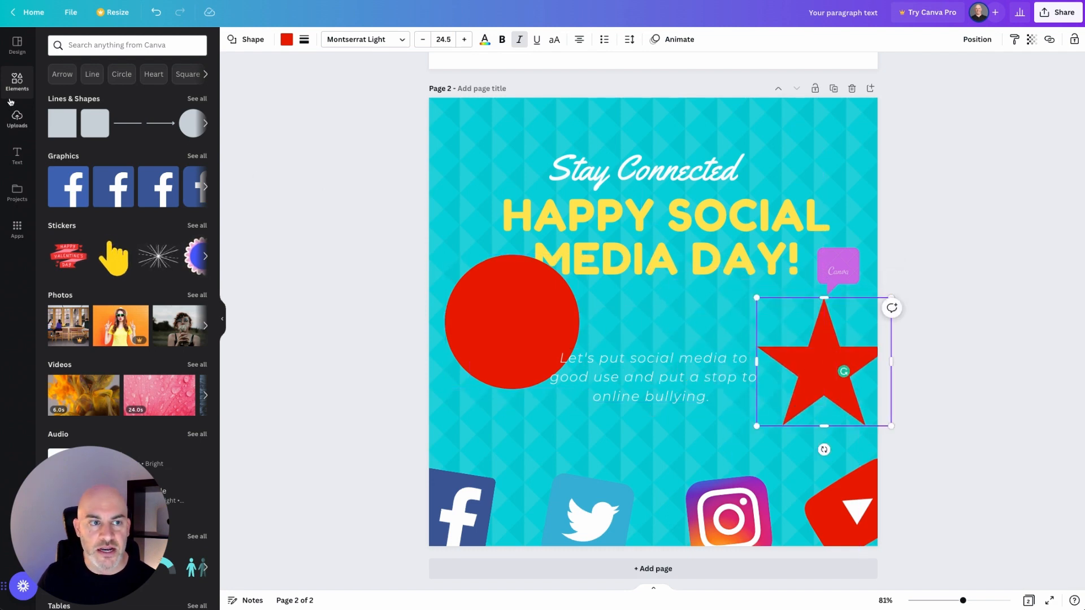
left_click(13, 48)
left_click(17, 119)
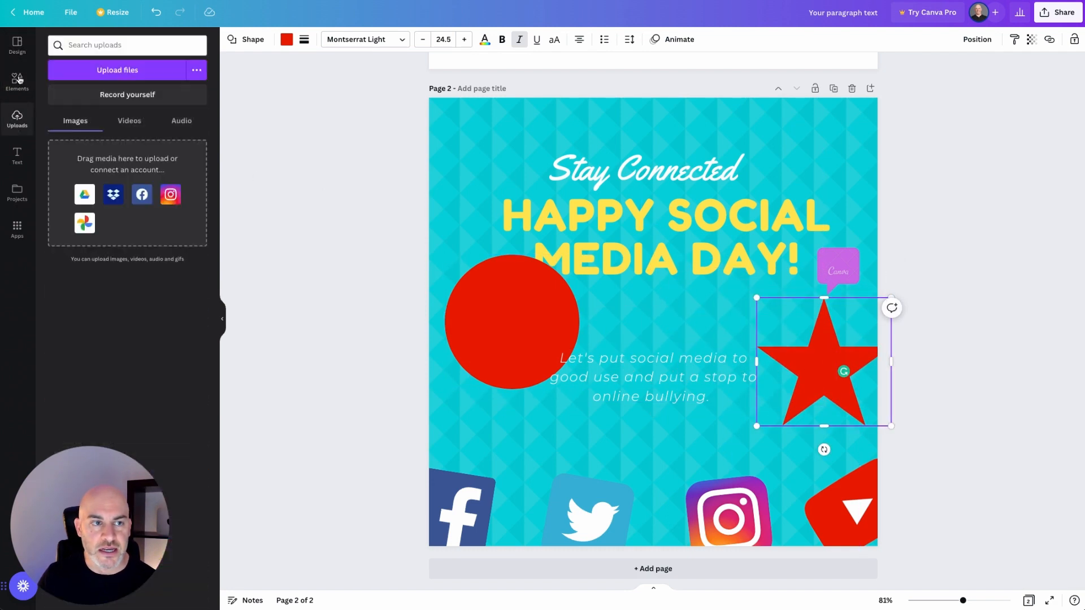
left_click(15, 81)
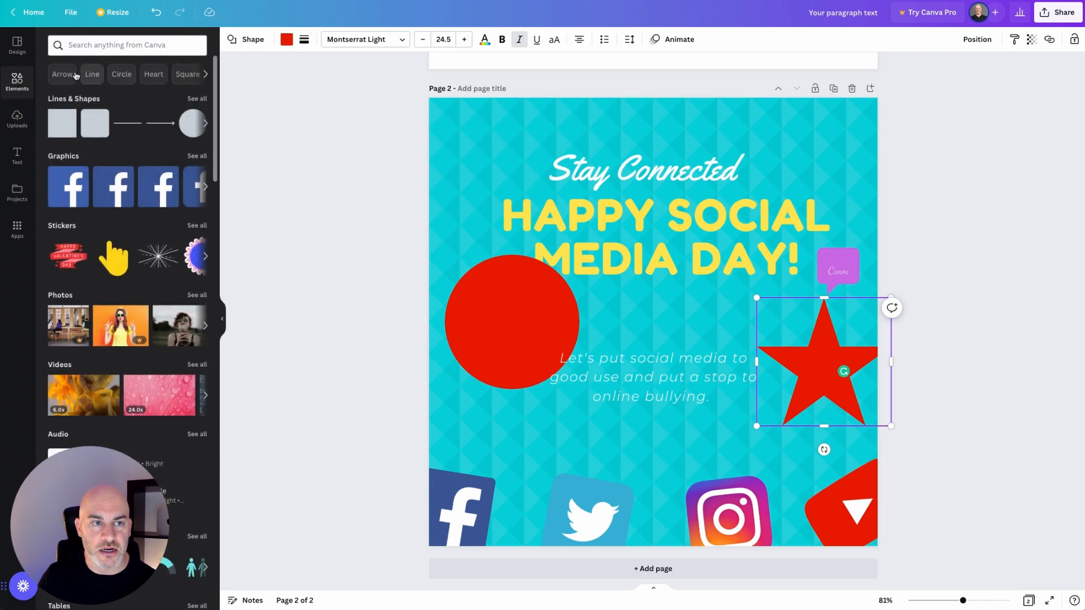
scroll(155, 251, "down", 3)
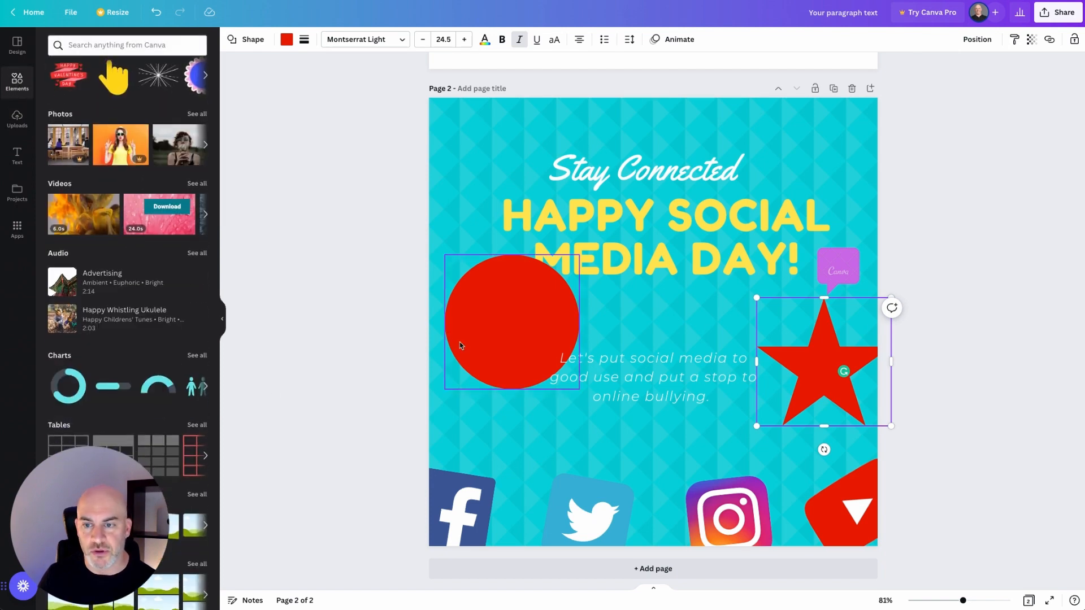
Step: With the page background selected, search for "frame" through the Magic commands
left_click(669, 328)
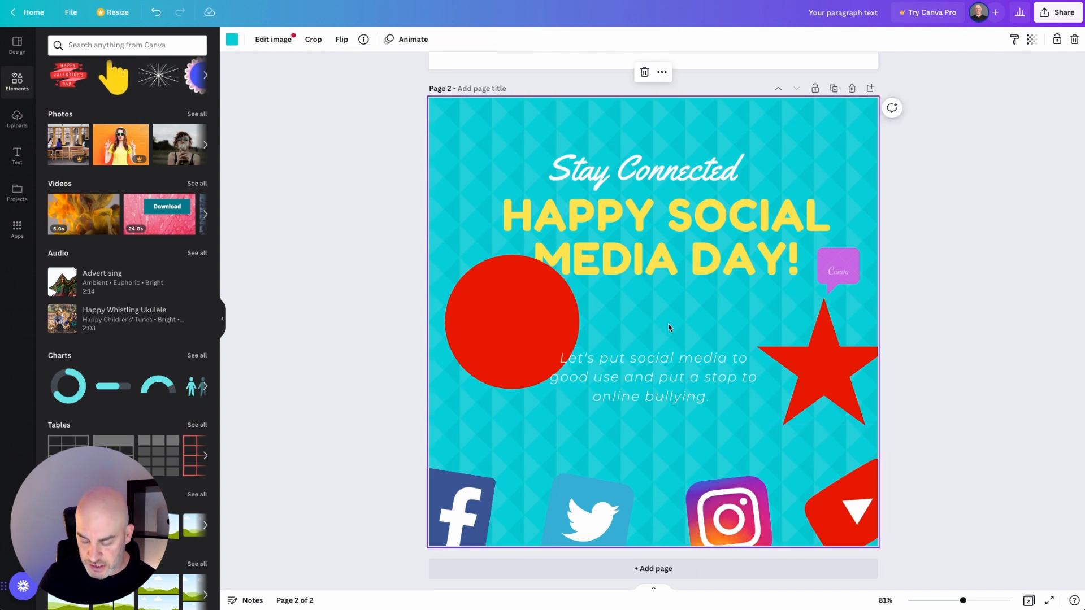
key("slash")
type("franme")
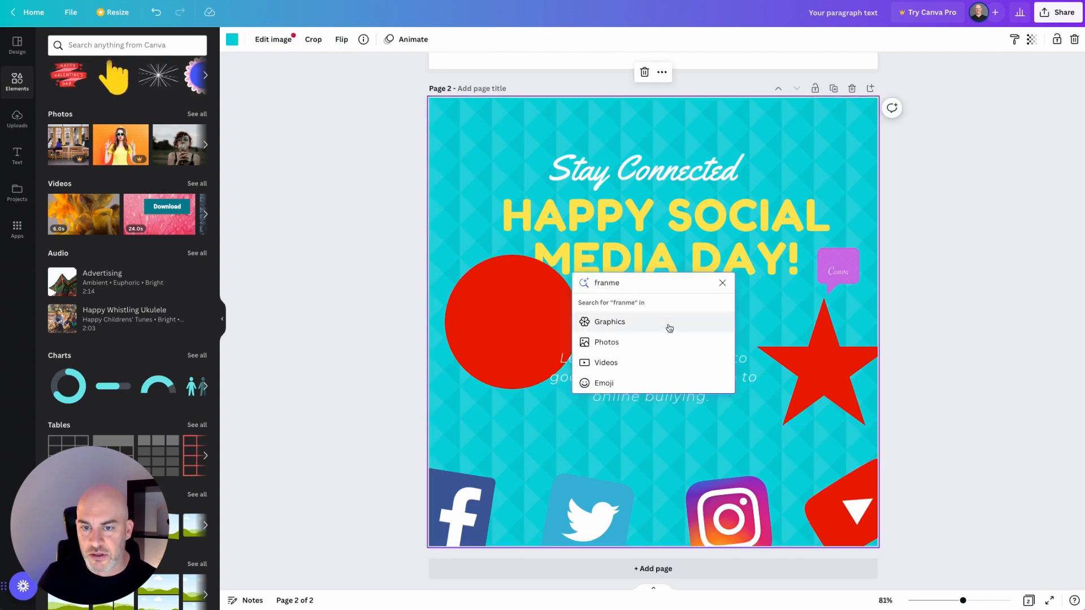
key("BackSpace")
key("BackSpace")
key("BackSpace")
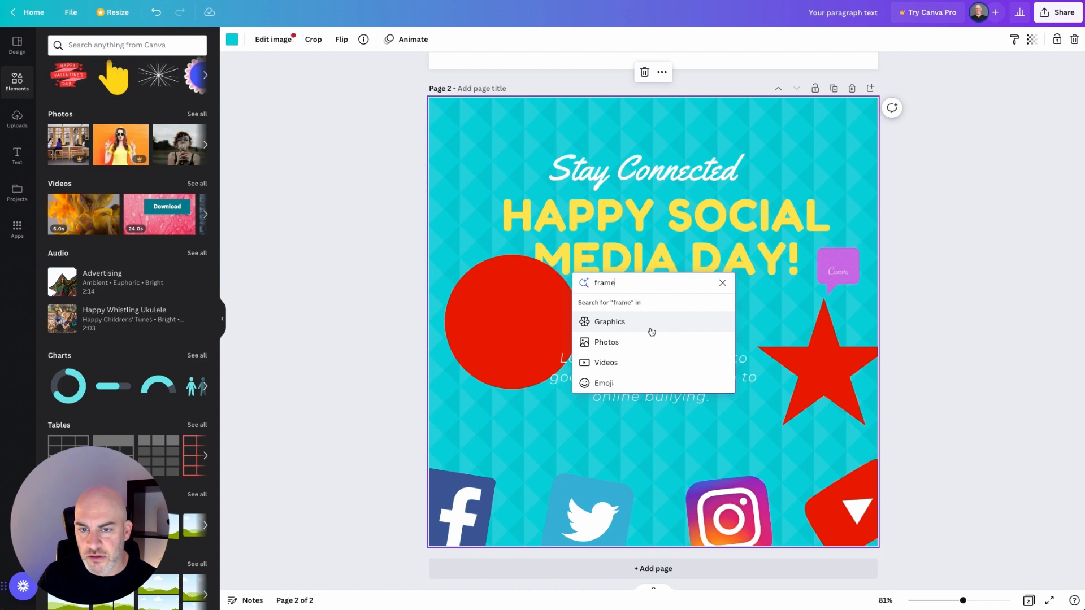
key("Down")
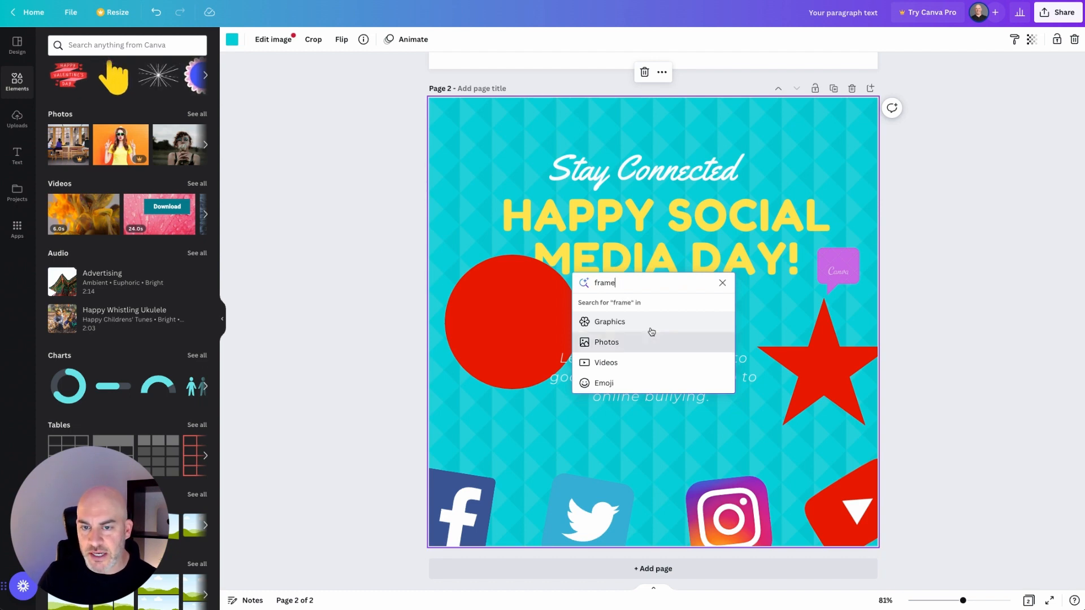
key("Return")
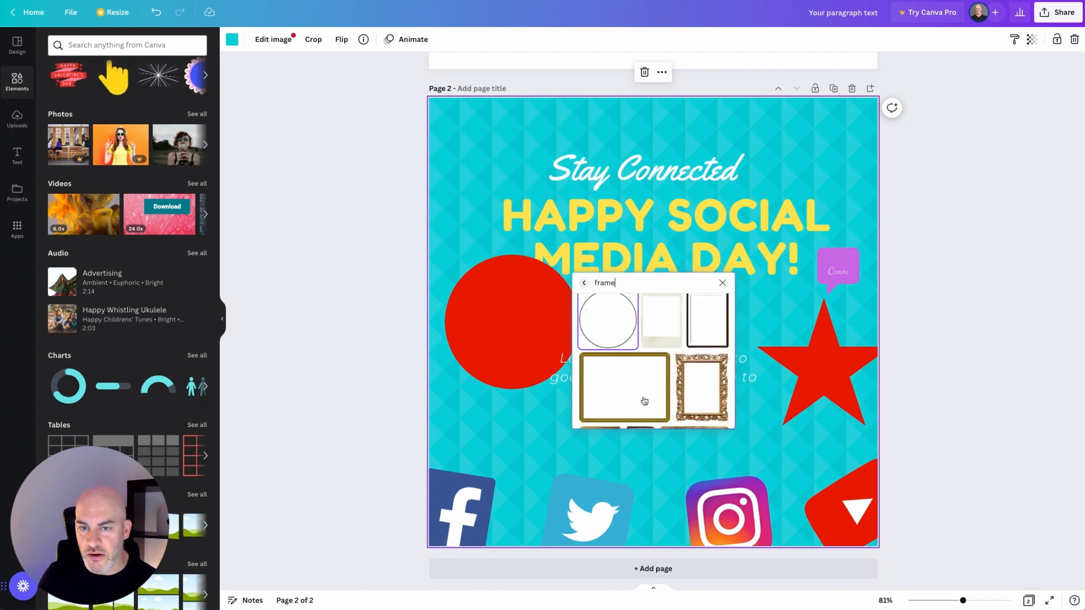
Step: Insert the image of three instant photos pegged on a string and move it to the page's top, behind "Stay Connected"
scroll(644, 401, "down", 2)
scroll(644, 402, "down", 3)
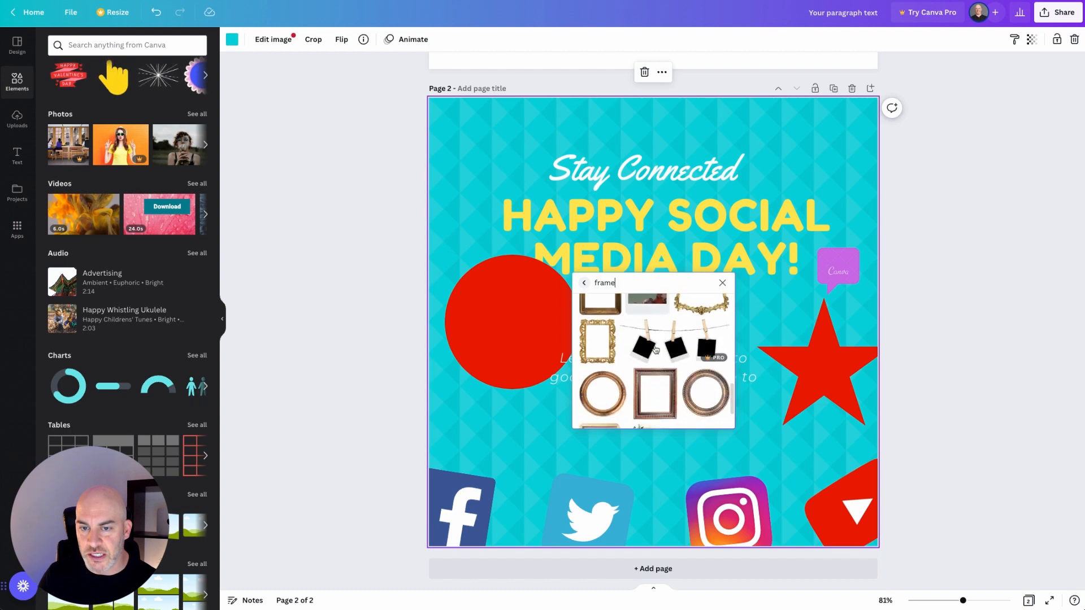
left_click(656, 349)
left_click_drag(646, 311, 638, 133)
Step: Add a text box through the Magic commands and position it between the heading and the "Let's put social media to good use" paragraph
left_click(664, 325)
key("slash")
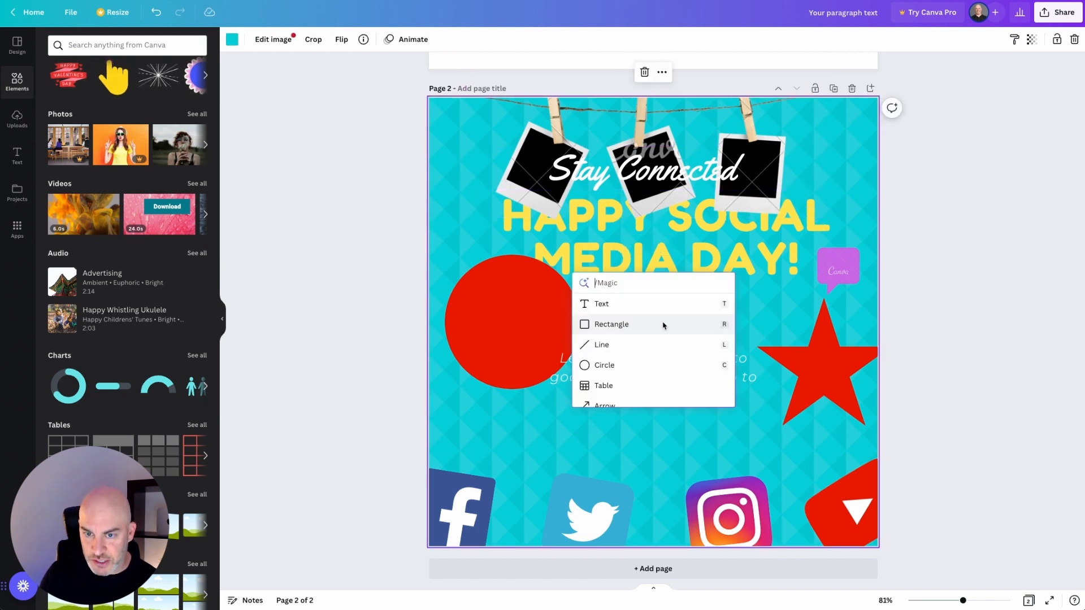
left_click(625, 306)
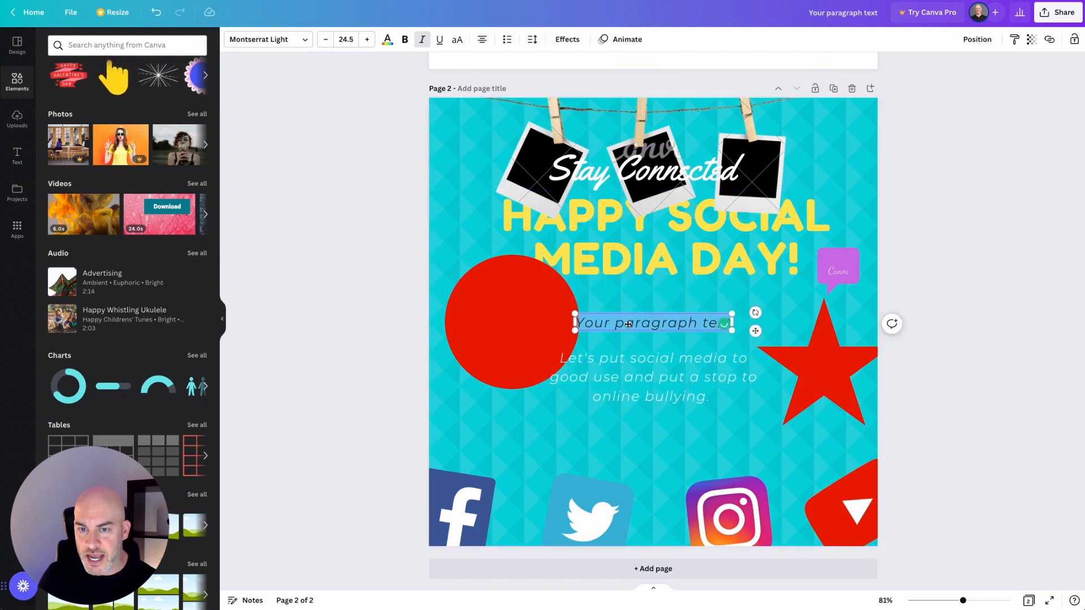
left_click_drag(628, 323, 665, 305)
Step: Format the new text box as uppercase and bold, and shift it slightly right below the heading
key("ctrl+shift+k")
left_click_drag(667, 326, 697, 317)
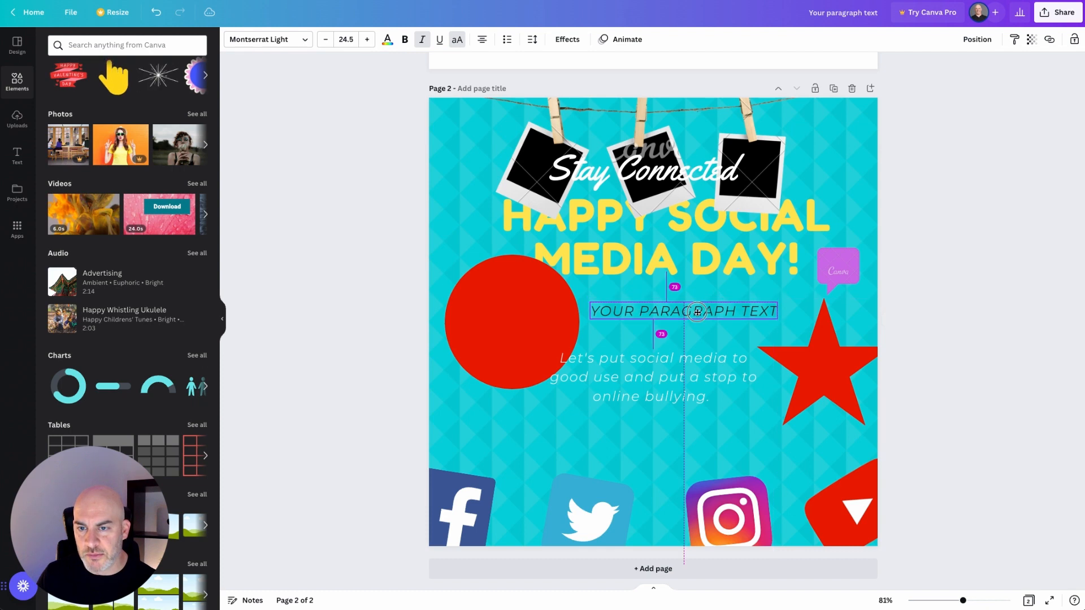
key("ctrl+b")
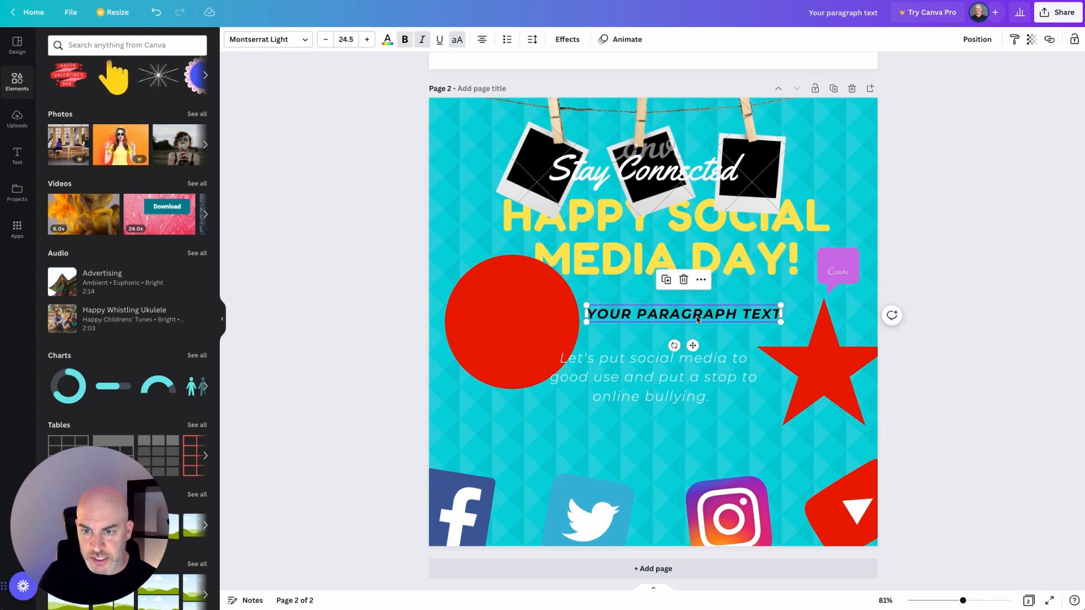
Step: Replace the placeholder wording in the new text box with "Hello sample text"
double_click(697, 320)
type("Ha")
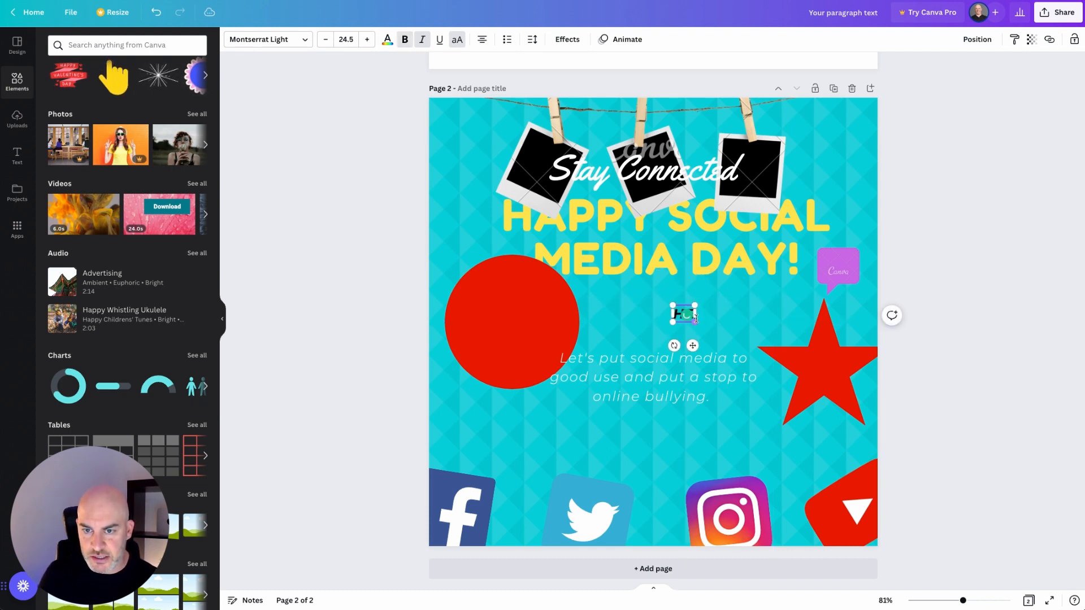
type("llo sample text")
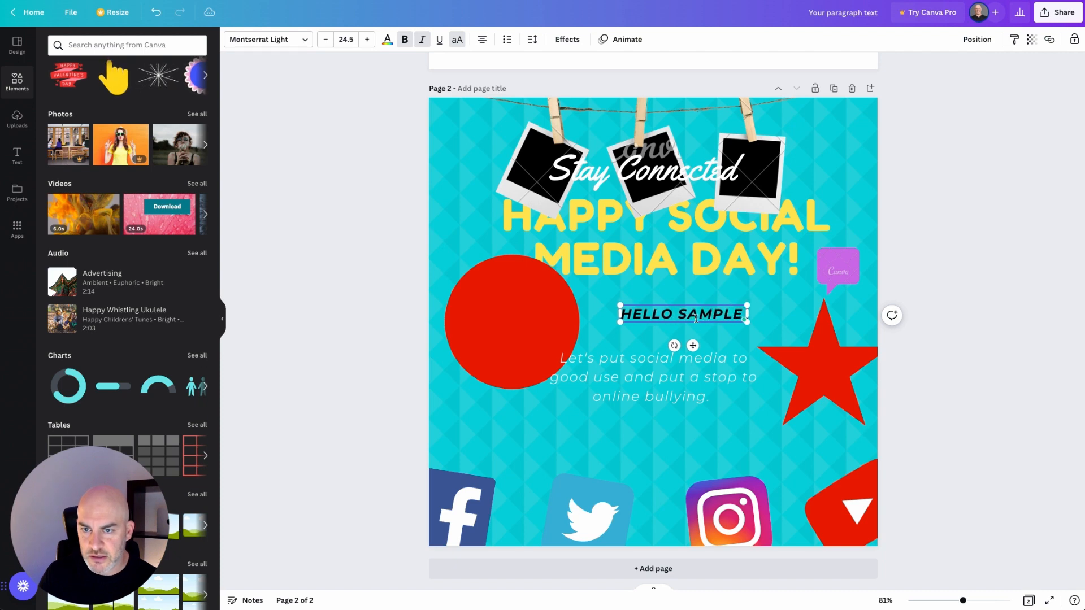
key("Return")
key("BackSpace")
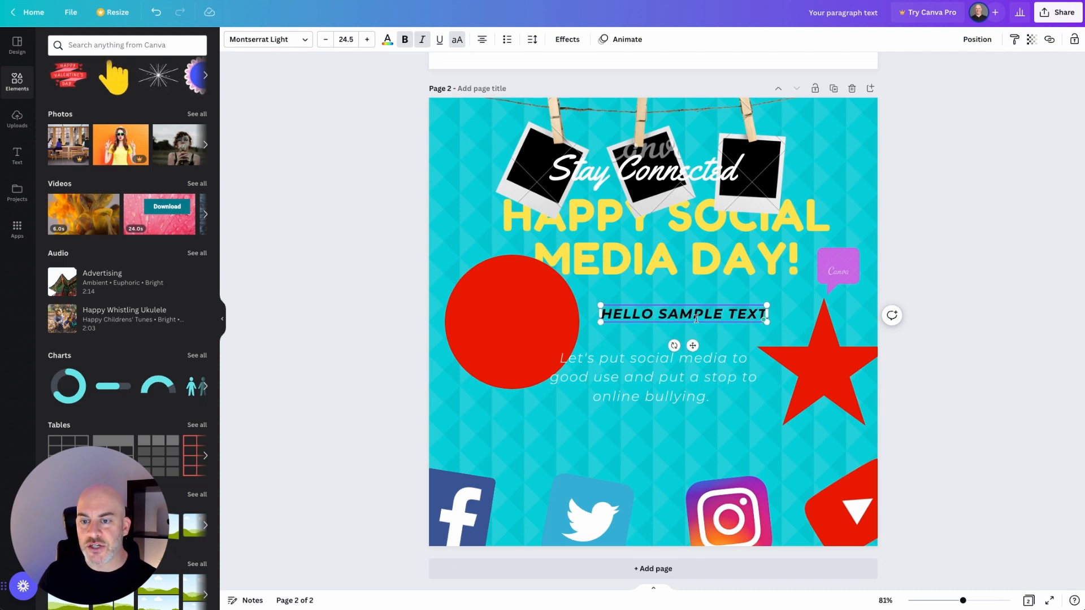